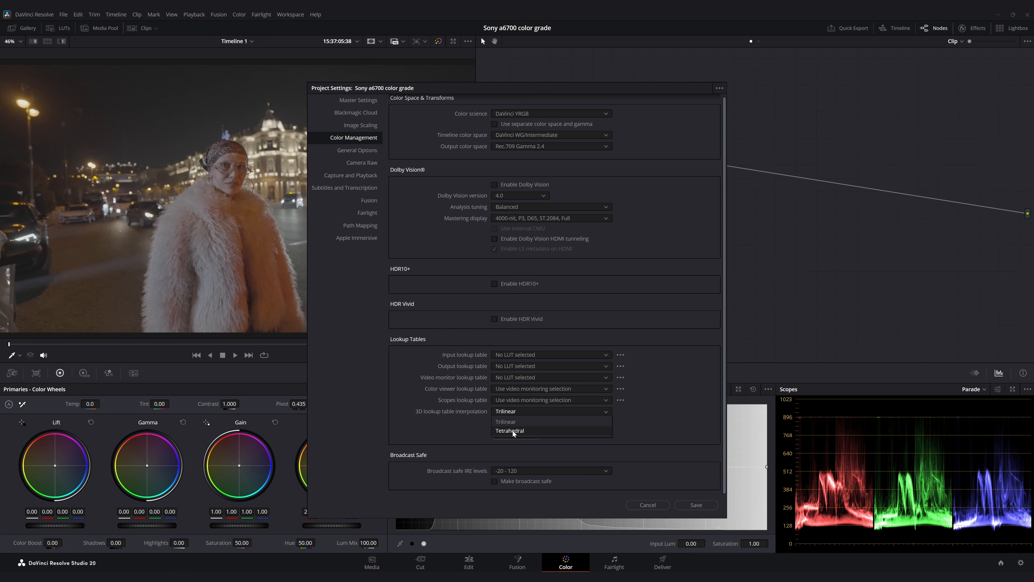
Step: Set the project's 3D lookup table interpolation to Tetrahedral in the color management settings and save
{"action": "left_click", "coordinate": [512, 431]}
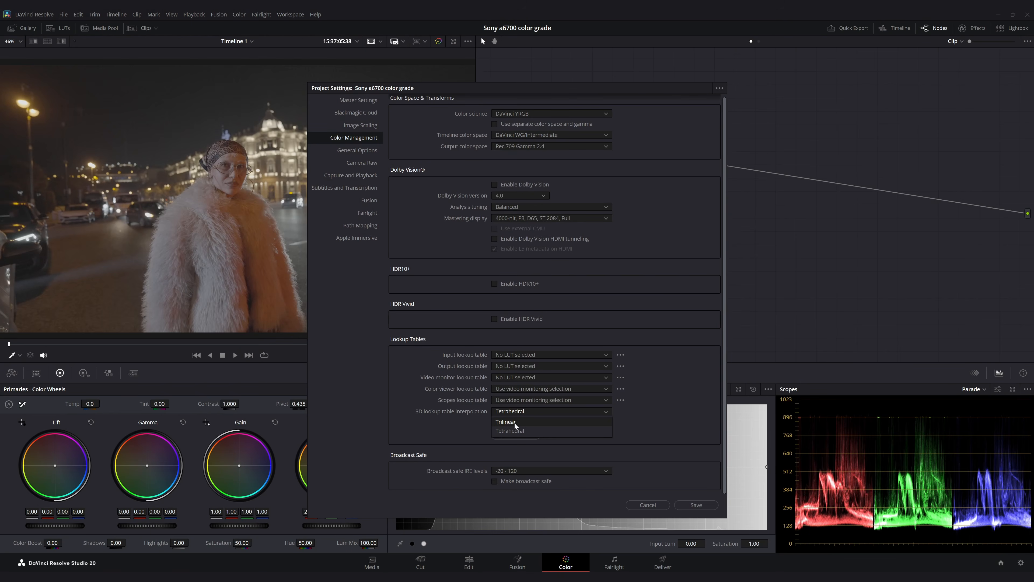
{"action": "left_click", "coordinate": [514, 422]}
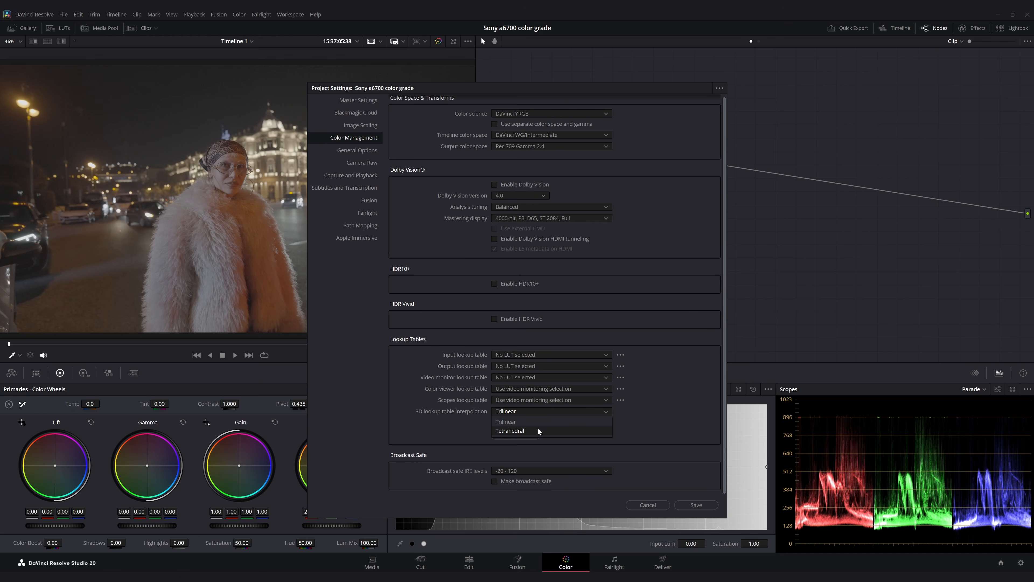
{"action": "left_click", "coordinate": [538, 429]}
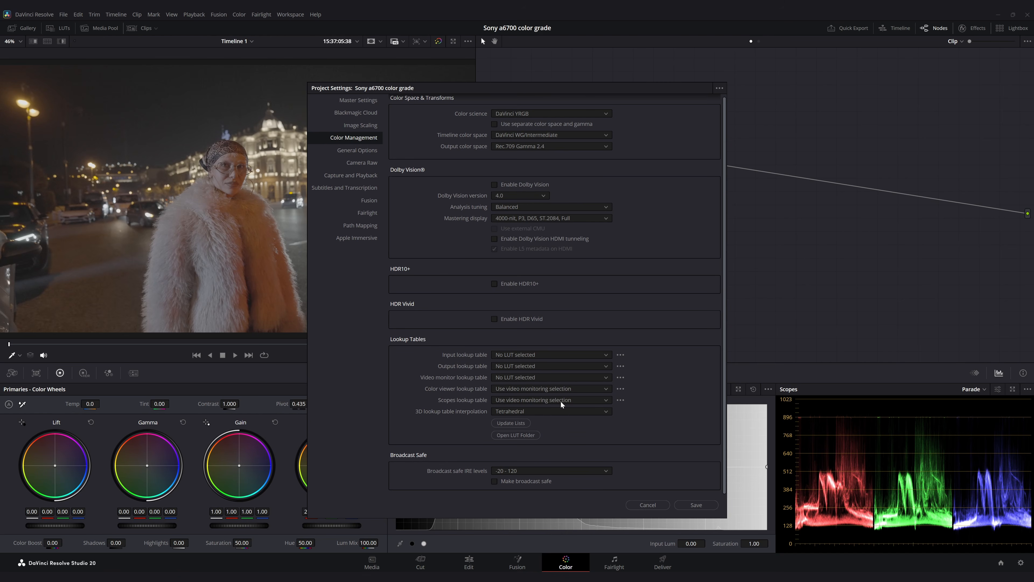
{"action": "scroll", "coordinate": [565, 397], "scroll_direction": "up", "scroll_amount": 1}
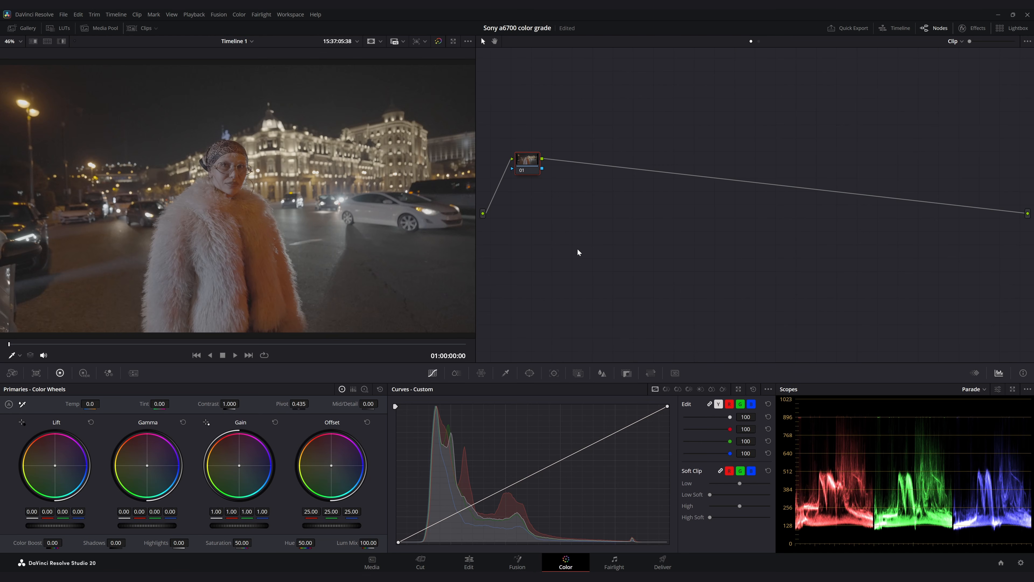
Step: Add a second serial node, place it at the far end of the graph, and label the nodes CST IN and CST OUT
{"action": "key", "text": "alt+s"}
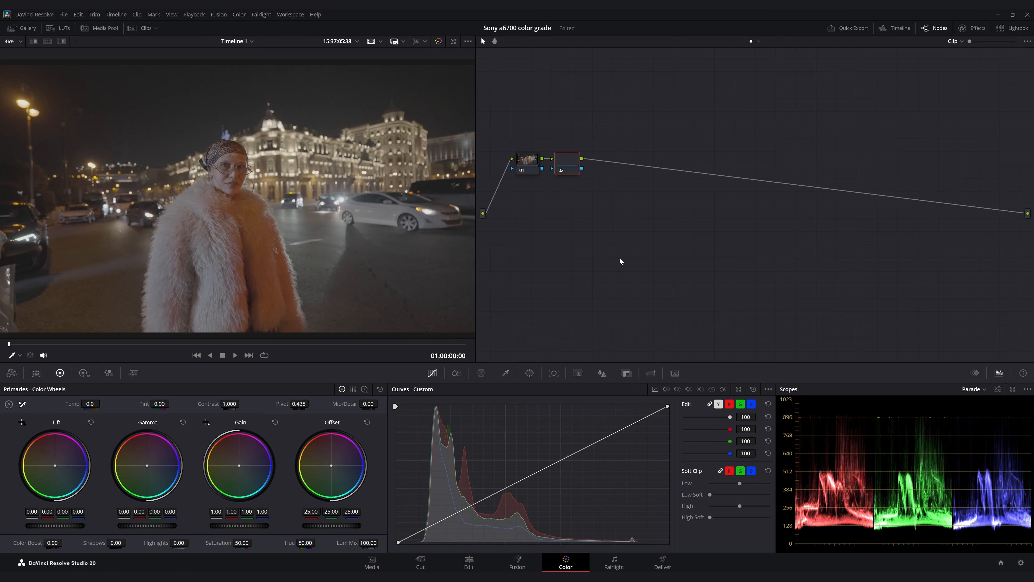
{"action": "type", "text": "CST İN"}
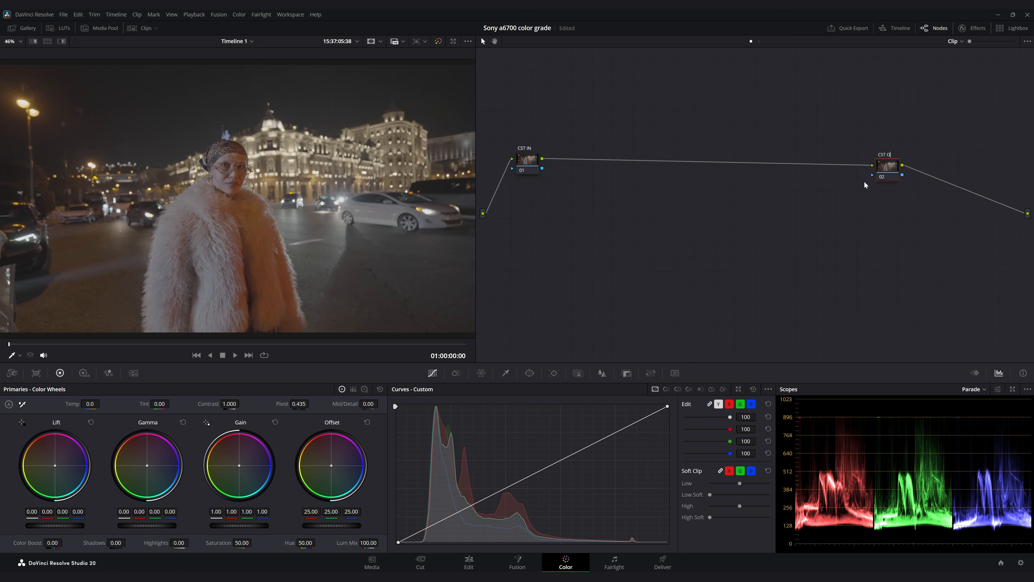
Step: Apply Color Space Transform to the CST IN node with input color space Sony S-Gamut3.Cine and input gamma Sony S-Log3
{"action": "left_click", "coordinate": [973, 27]}
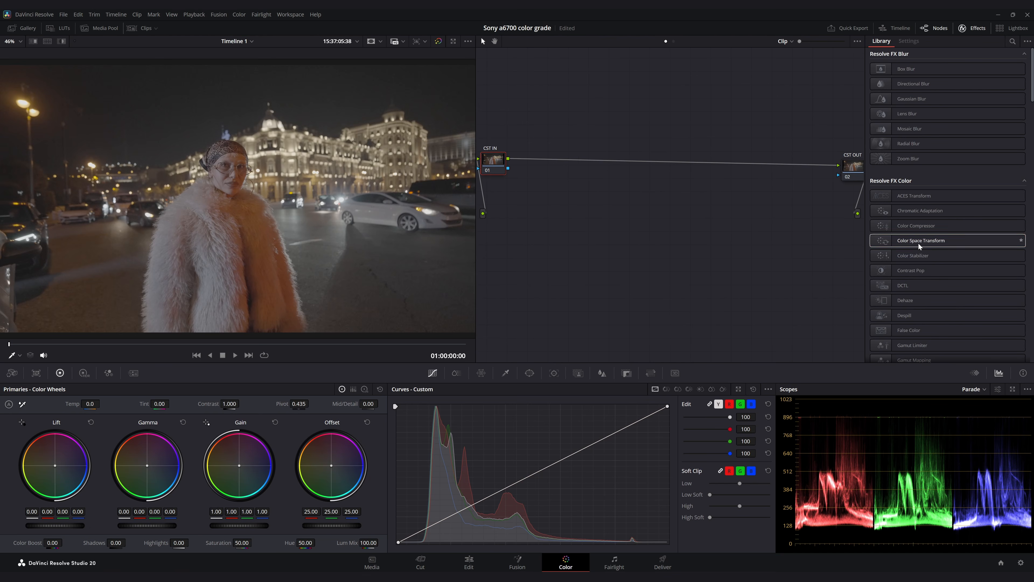
{"action": "left_click_drag", "start_coordinate": [918, 242], "coordinate": [495, 160]}
{"action": "left_click", "coordinate": [959, 78]}
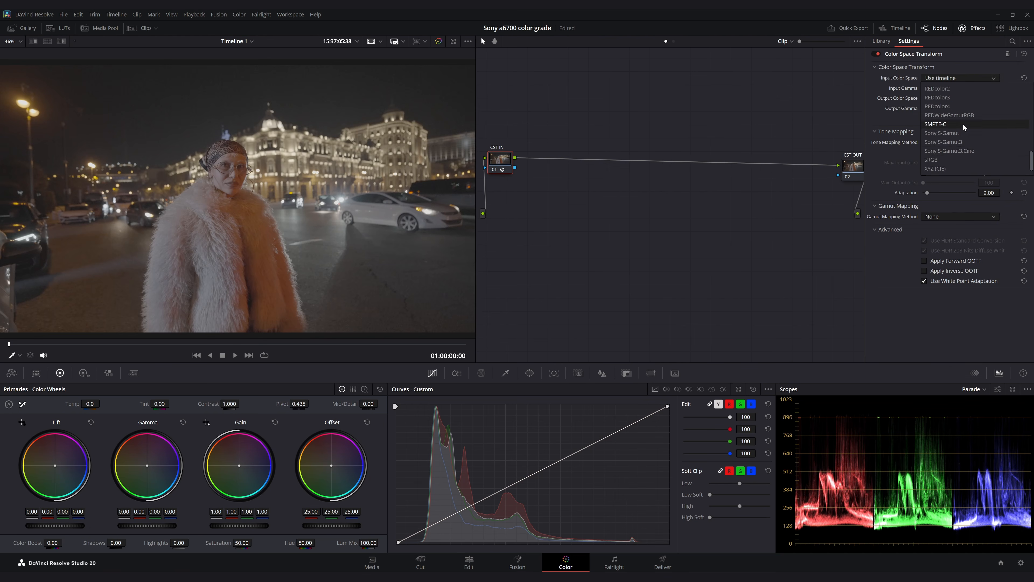
{"action": "left_click", "coordinate": [958, 152]}
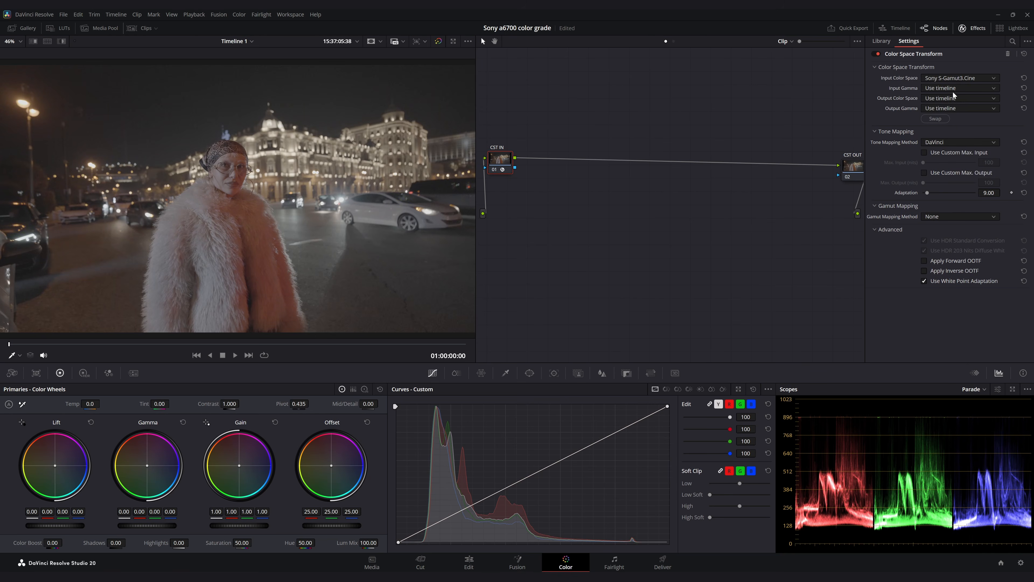
{"action": "left_click", "coordinate": [953, 89]}
{"action": "left_click", "coordinate": [964, 135]}
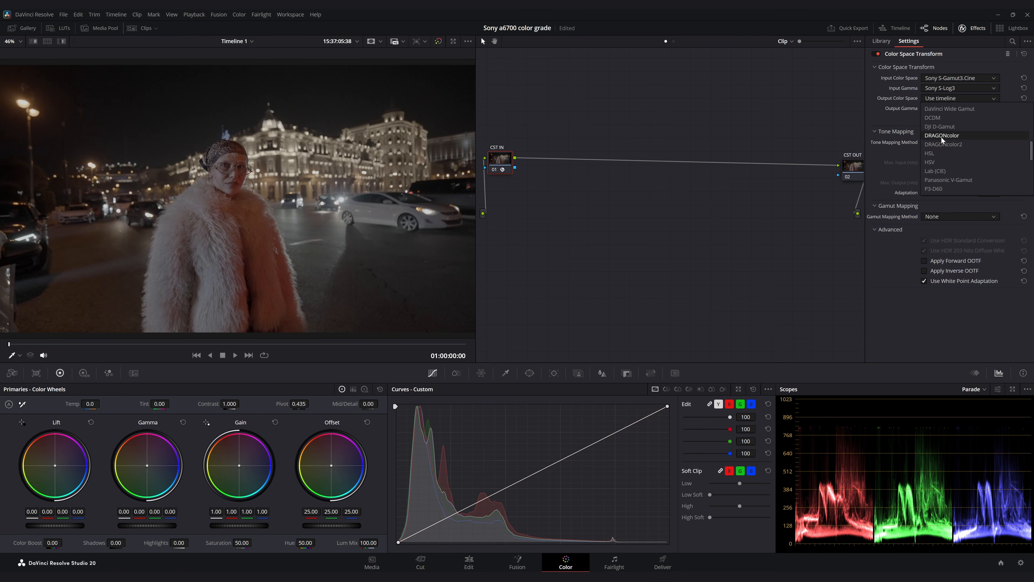
Step: Set the CST IN output to DaVinci Wide Gamut and DaVinci Intermediate, with the tone mapping method None
{"action": "left_click", "coordinate": [941, 138]}
{"action": "left_click", "coordinate": [933, 109]}
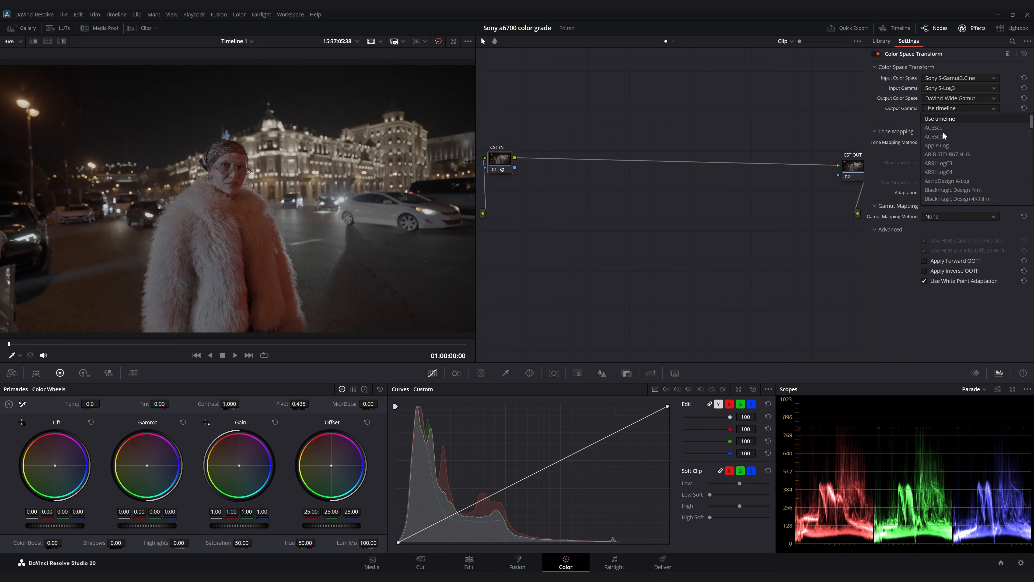
{"action": "left_click", "coordinate": [944, 172]}
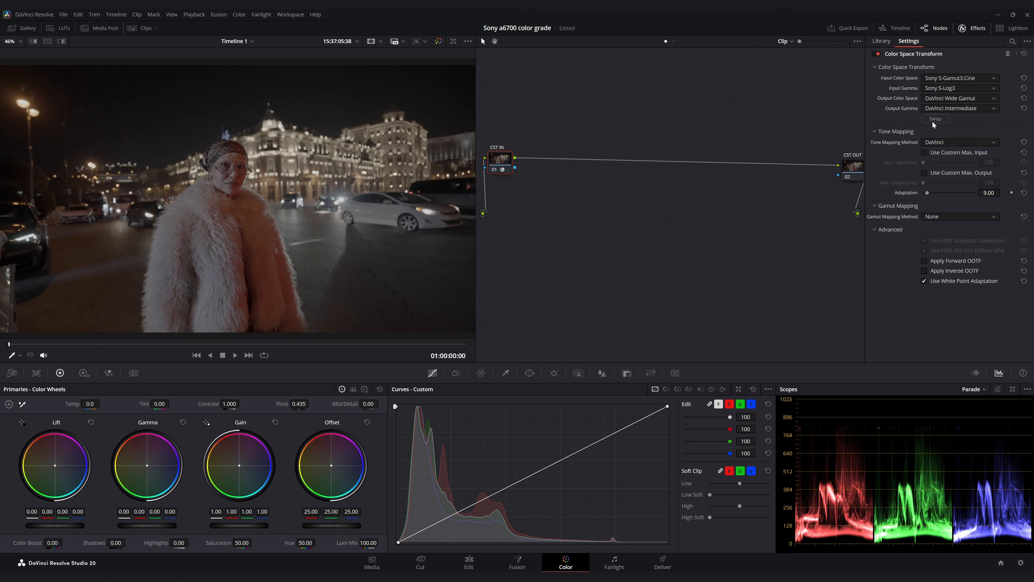
{"action": "left_click", "coordinate": [947, 142]}
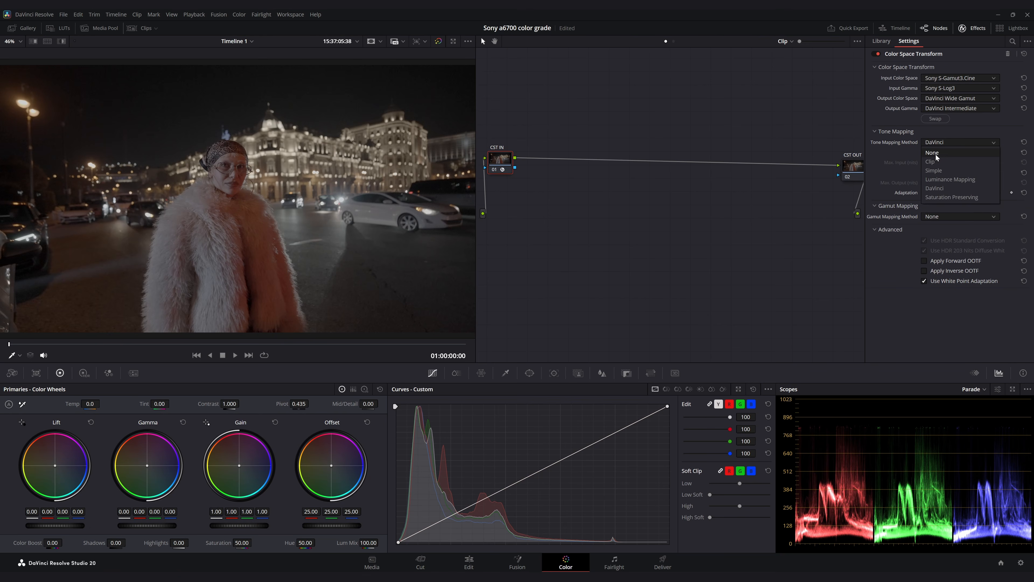
{"action": "left_click", "coordinate": [935, 155]}
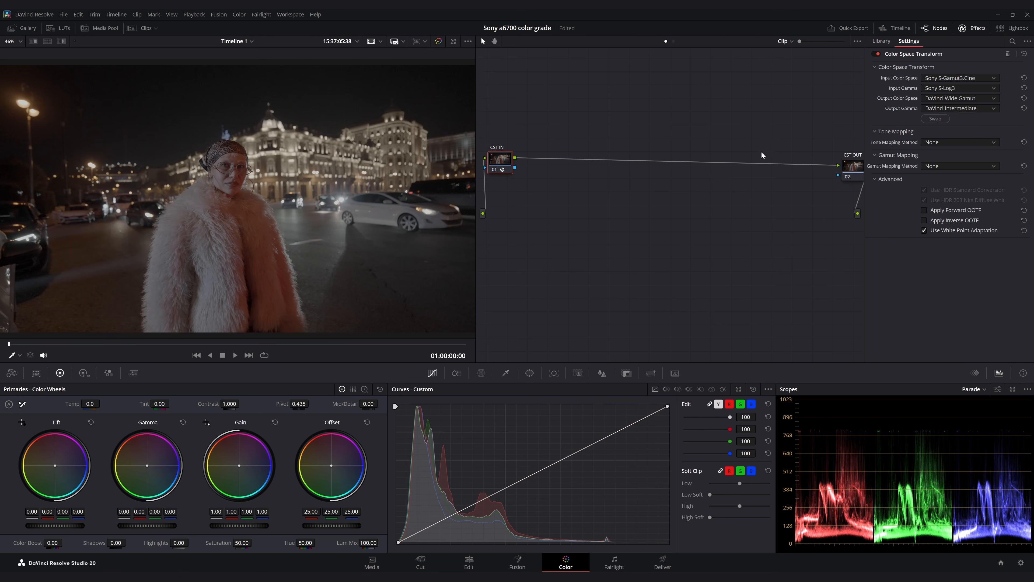
Step: Replace the CST OUT node with a copy of CST IN, swapping its input and output and setting the output to Rec.709, Gamma 2.4
{"action": "left_click_drag", "start_coordinate": [503, 161], "coordinate": [790, 166]}
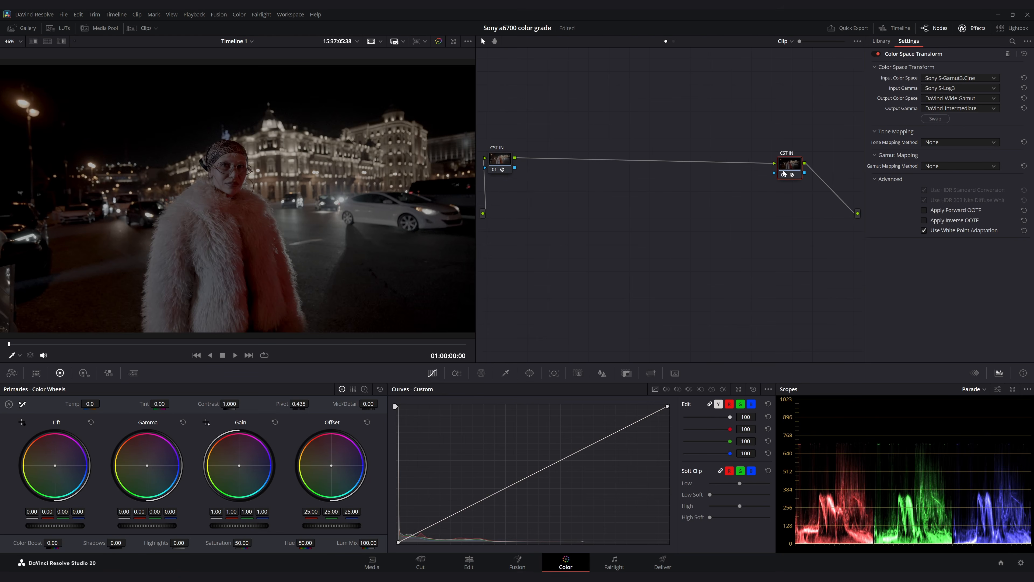
{"action": "left_click", "coordinate": [934, 120]}
{"action": "left_click", "coordinate": [946, 98]}
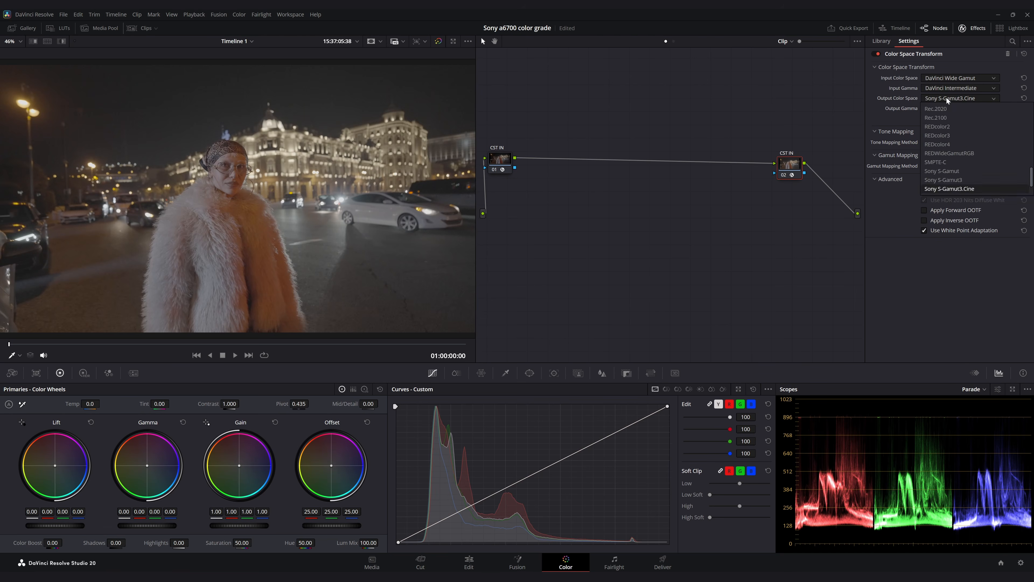
{"action": "scroll", "coordinate": [953, 157], "scroll_direction": "up", "scroll_amount": 3}
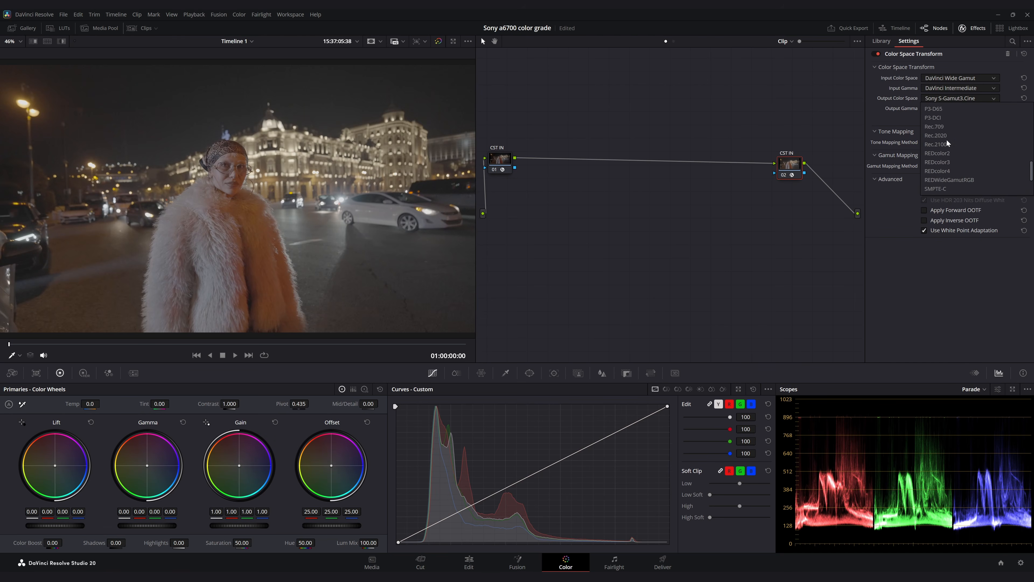
{"action": "left_click", "coordinate": [941, 127]}
{"action": "left_click", "coordinate": [947, 108]}
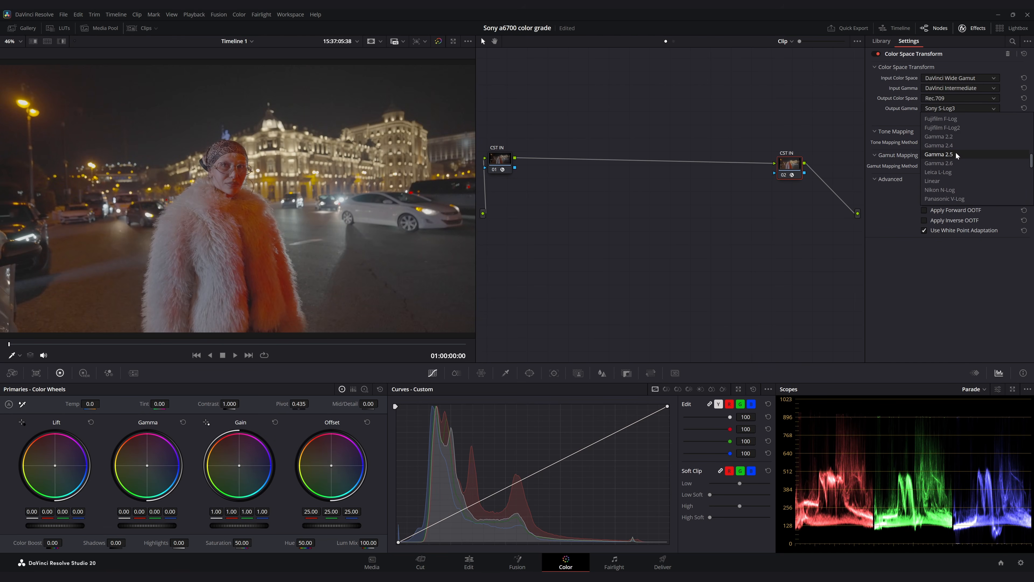
{"action": "left_click", "coordinate": [933, 146]}
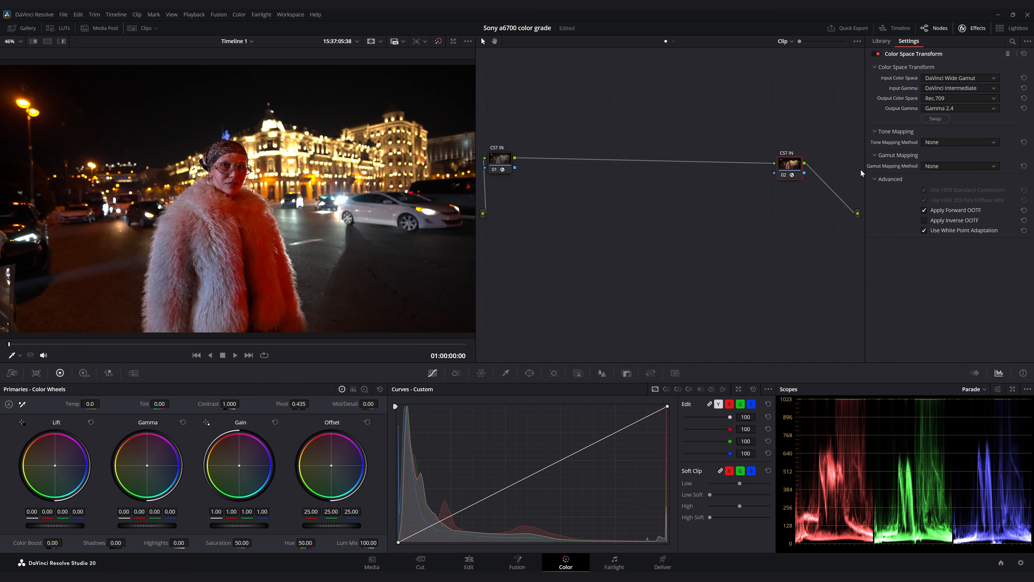
Step: Give the output transform DaVinci tone mapping with a custom max input of 10000 nits and Saturation Compression gamut mapping
{"action": "left_click", "coordinate": [943, 142]}
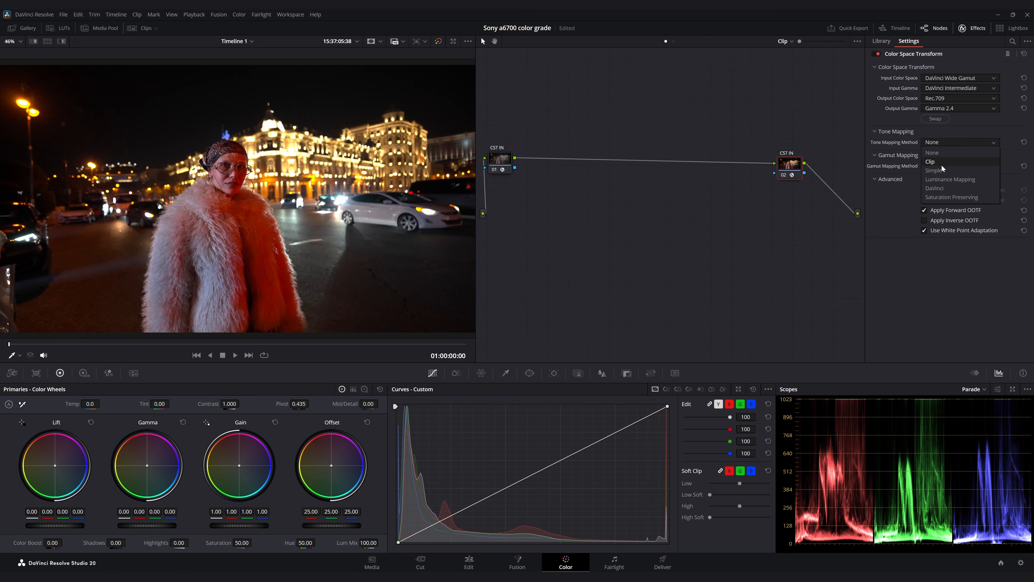
{"action": "left_click", "coordinate": [944, 188]}
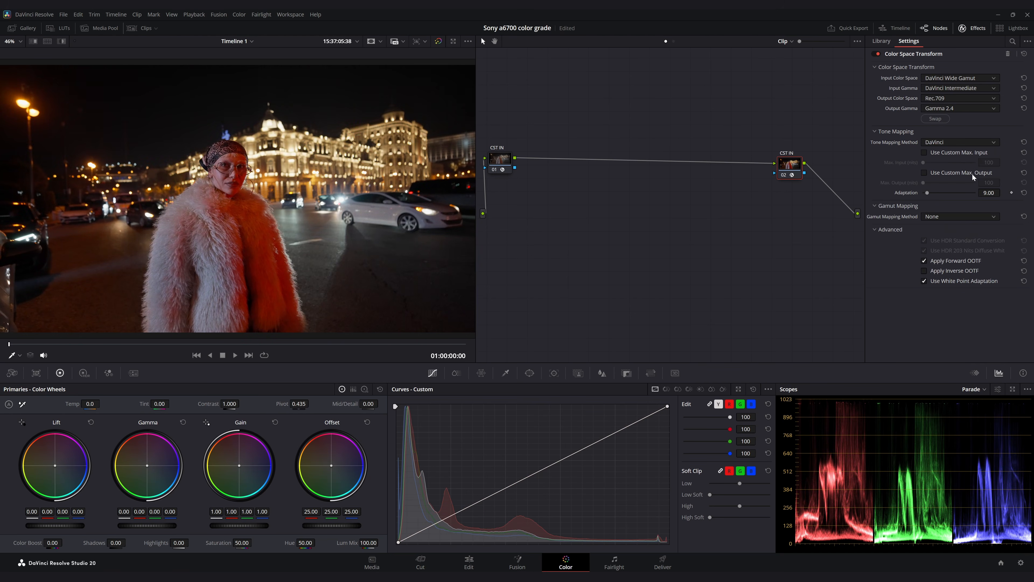
{"action": "left_click", "coordinate": [949, 153]}
{"action": "left_click_drag", "start_coordinate": [923, 162], "coordinate": [975, 163]}
{"action": "left_click", "coordinate": [939, 217]}
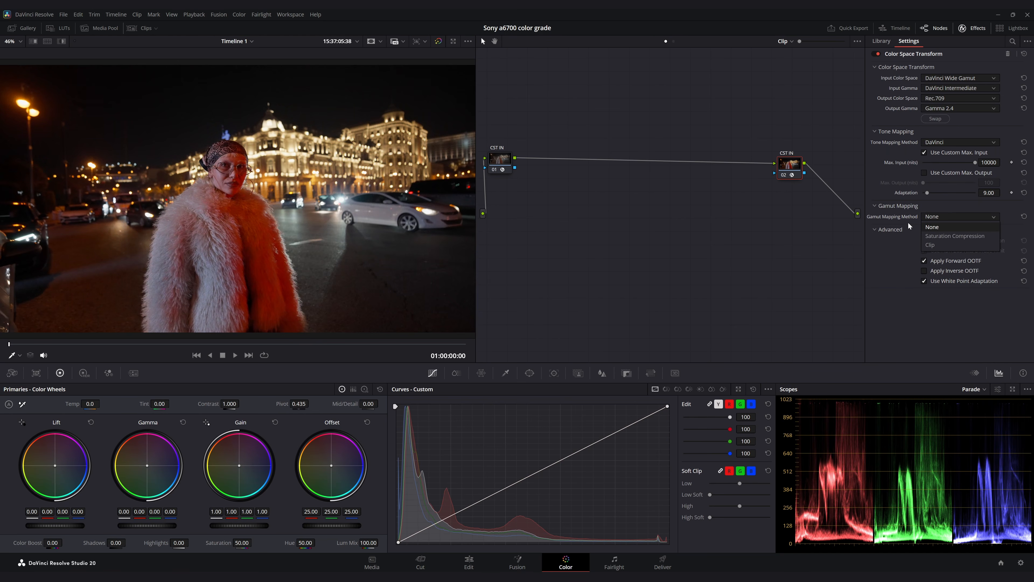
{"action": "left_click", "coordinate": [952, 235]}
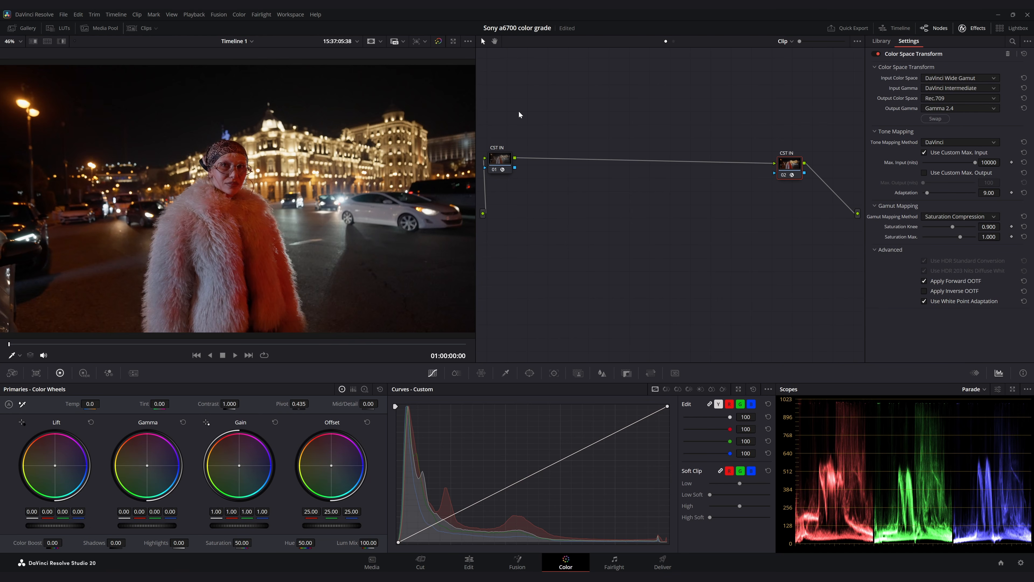
Step: Compare the image with all nodes bypassed and enabled to judge the color space transforms
{"action": "key", "text": "alt+d"}
{"action": "key", "text": "alt+d"}
{"action": "key", "text": "alt+d"}
{"action": "key", "text": "alt+d"}
{"action": "key", "text": "alt+d"}
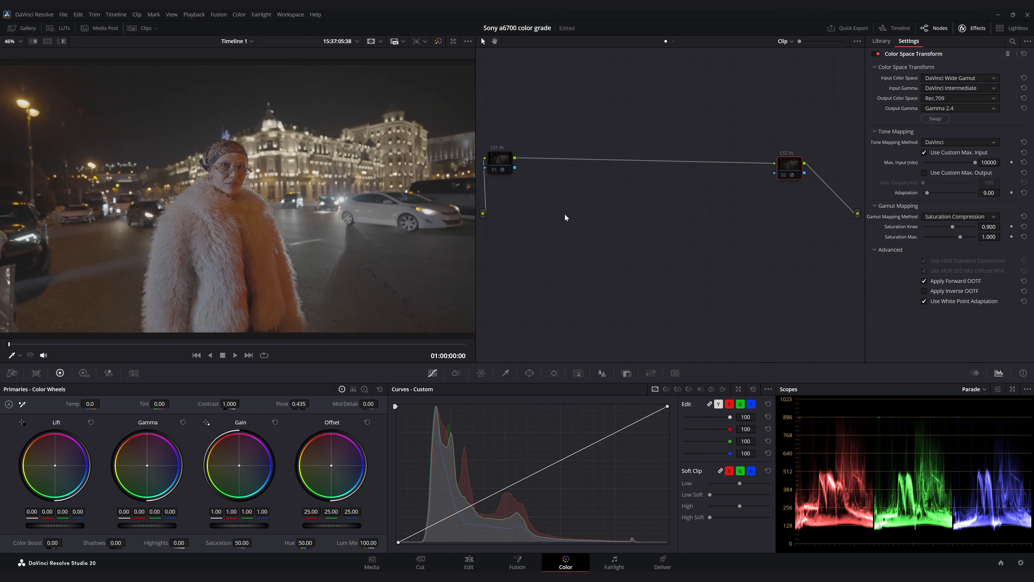
{"action": "key", "text": "alt+d"}
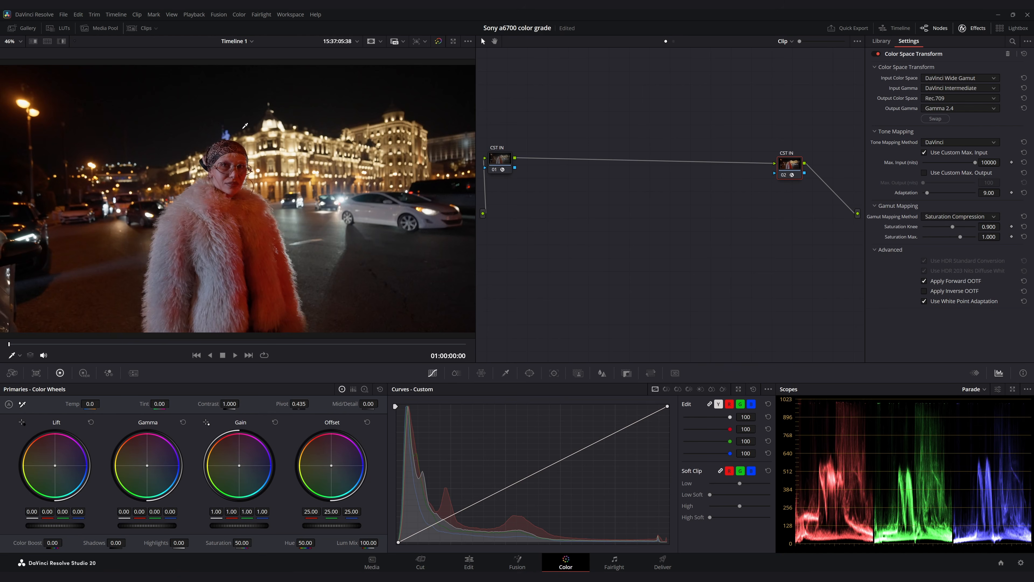
Step: Add three serial nodes after CST IN and label them WB, EXP and CONTRAST
{"action": "key", "text": "alt+s"}
{"action": "key", "text": "alt+s"}
{"action": "key", "text": "alt+s"}
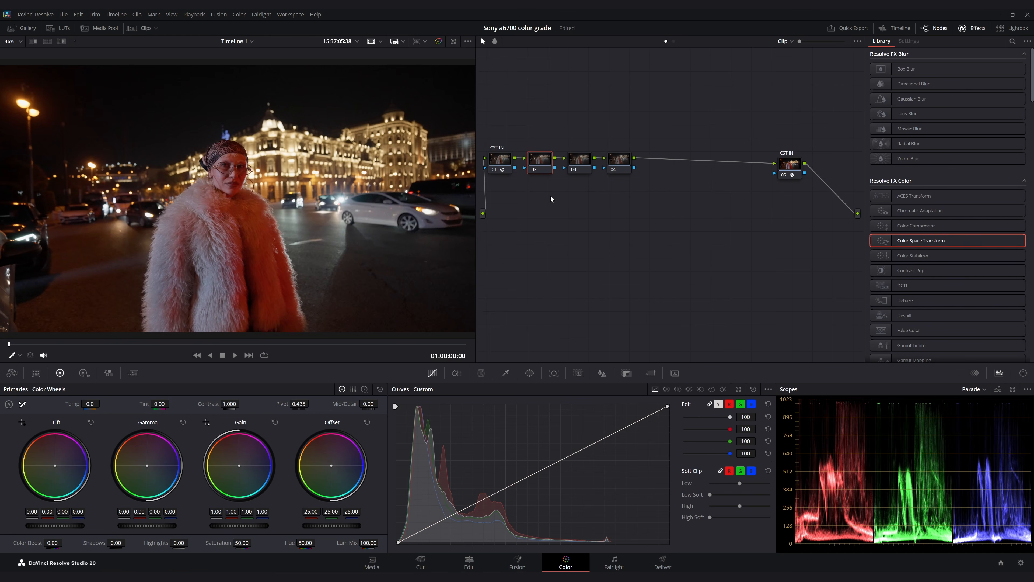
{"action": "type", "text": "WB"}
{"action": "left_click", "coordinate": [580, 159]}
{"action": "left_click", "coordinate": [620, 161]}
{"action": "type", "text": "CONTRAST"}
Step: Add a serial node after CONTRAST and label it SATURATION
{"action": "key", "text": "alt+s"}
{"action": "type", "text": "SATURATION"}
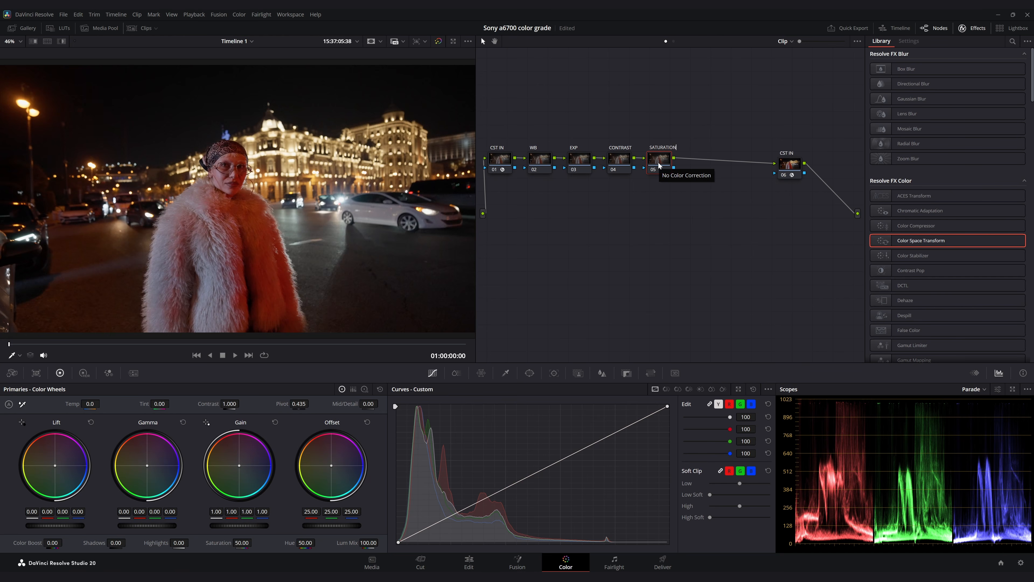
{"action": "key", "text": "Return"}
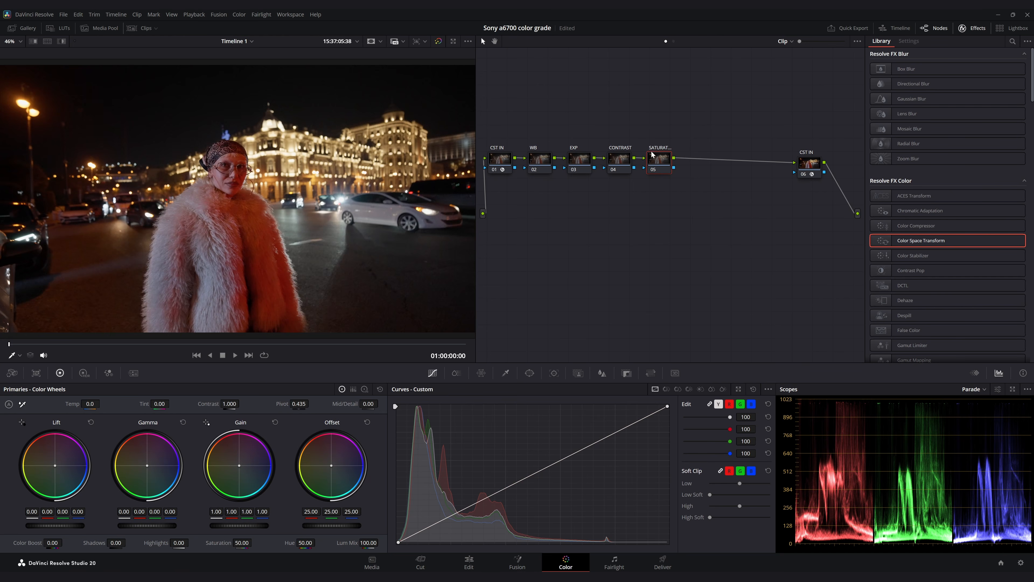
Step: Add a serial node after SATURATION, aligned with the row, and two layer nodes stacked below it
{"action": "key", "text": "alt+s"}
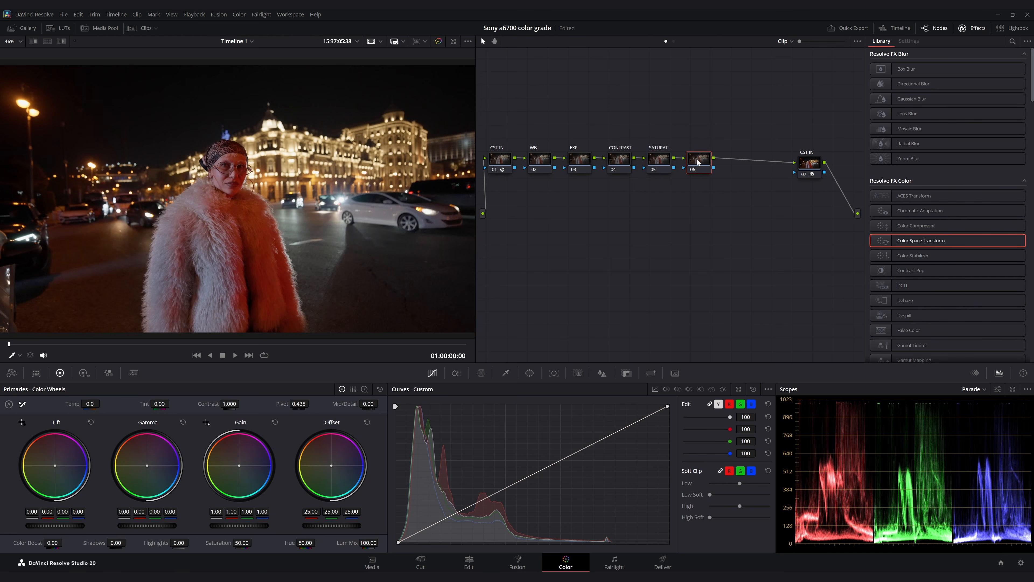
{"action": "left_click_drag", "start_coordinate": [697, 159], "coordinate": [701, 162]}
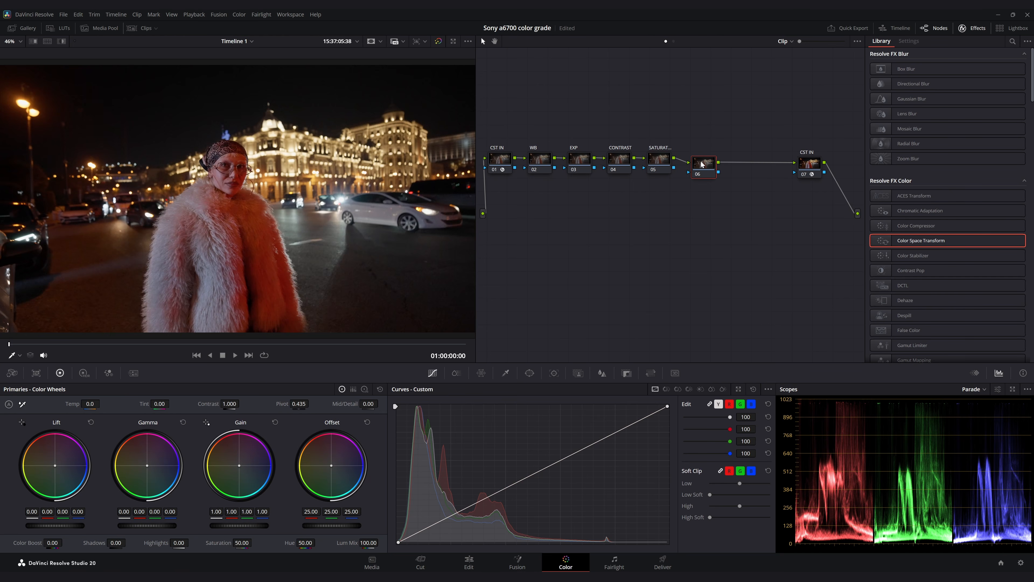
{"action": "left_click_drag", "start_coordinate": [699, 165], "coordinate": [697, 163]}
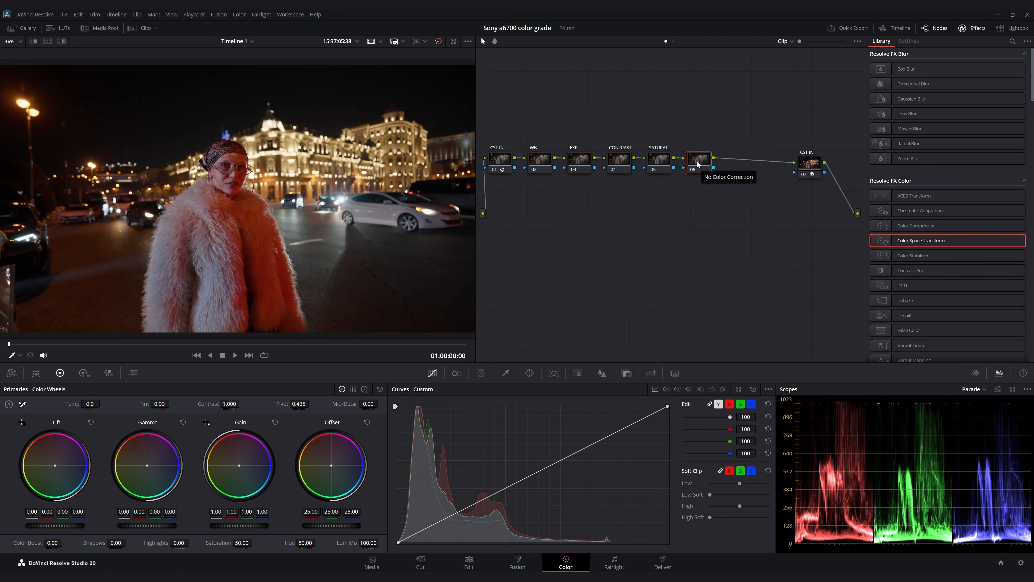
{"action": "key", "text": "alt+l"}
{"action": "key", "text": "alt+l"}
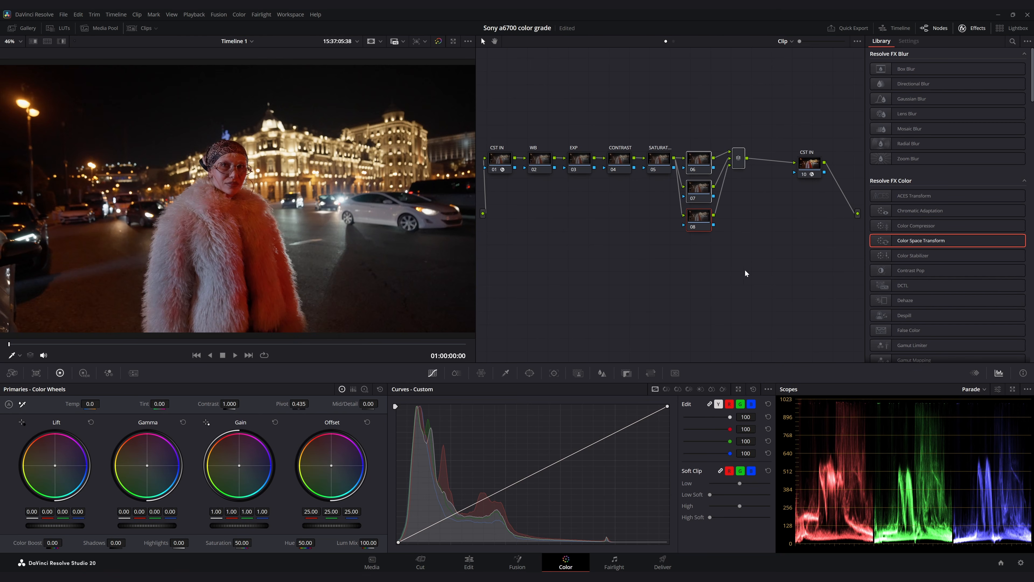
Step: Shift the output transform node further along and spread the three stacked nodes apart vertically
{"action": "left_click_drag", "start_coordinate": [815, 173], "coordinate": [825, 173]}
{"action": "left_click_drag", "start_coordinate": [701, 153], "coordinate": [703, 135]}
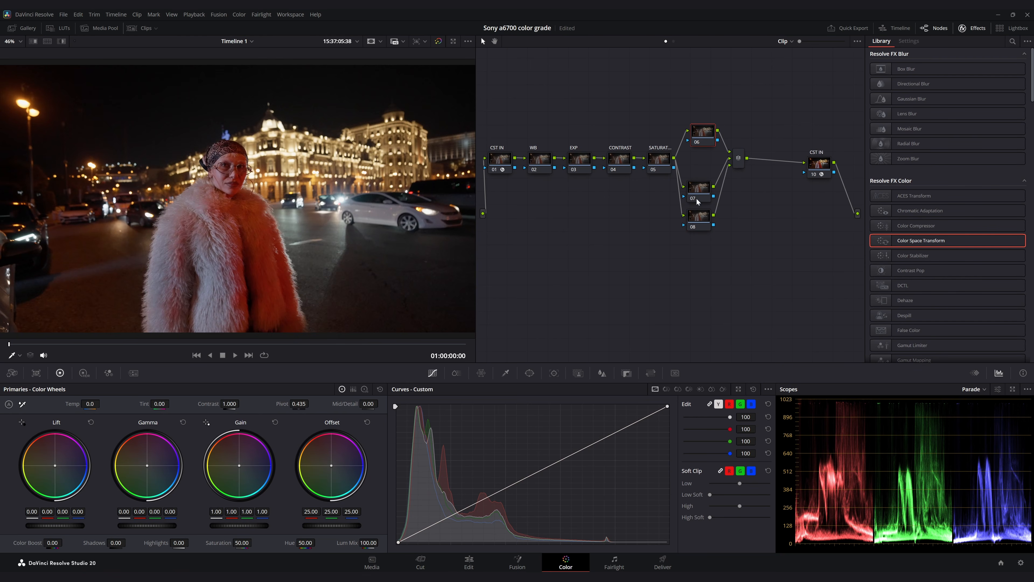
{"action": "left_click_drag", "start_coordinate": [697, 198], "coordinate": [703, 187]}
{"action": "left_click_drag", "start_coordinate": [699, 222], "coordinate": [708, 224]}
Step: Label the three stacked layer nodes LW, CS and CC from top to bottom
{"action": "left_click", "coordinate": [703, 133]}
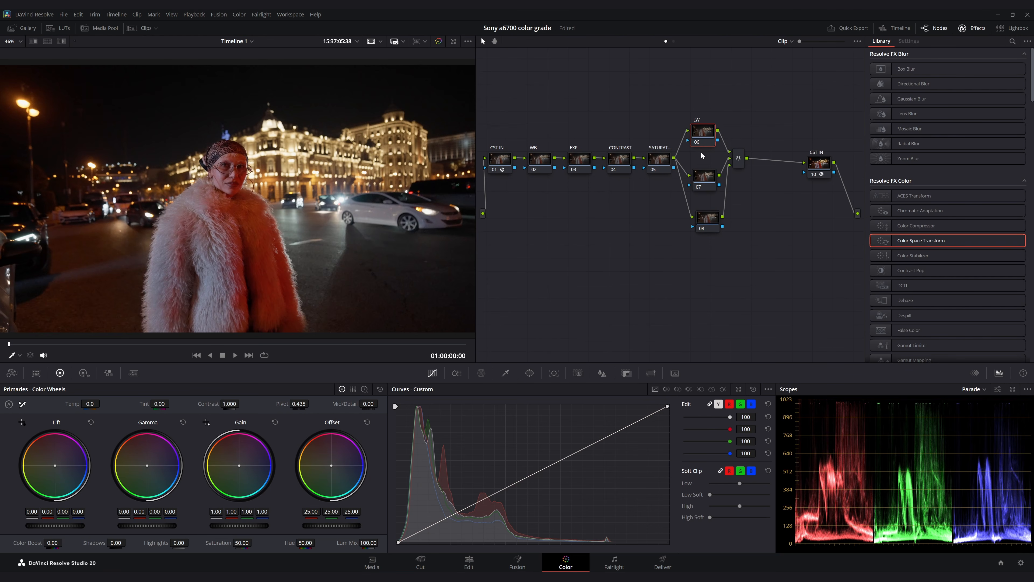
{"action": "left_click", "coordinate": [703, 182]}
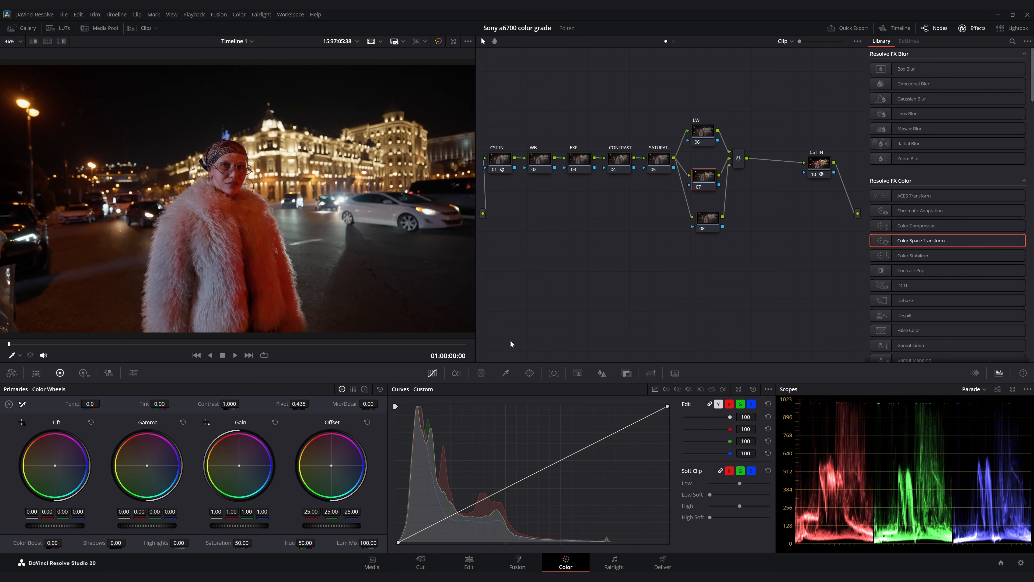
{"action": "left_click", "coordinate": [456, 374]}
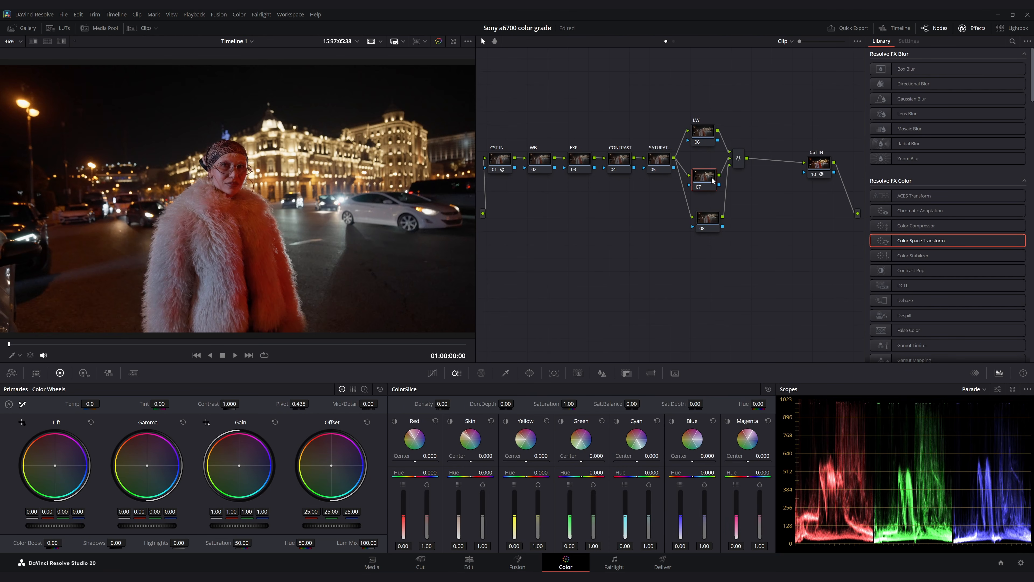
{"action": "left_click", "coordinate": [433, 372]}
{"action": "left_click", "coordinate": [705, 220]}
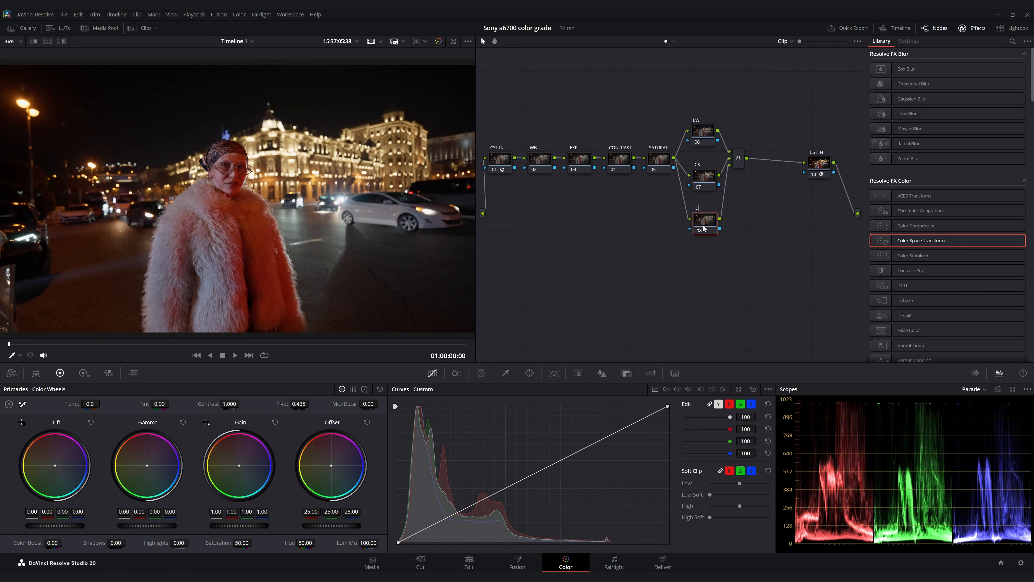
Step: Add two serial nodes after the layer mixer and line them up before the output transform, with the effects library hidden
{"action": "left_click_drag", "start_coordinate": [819, 163], "coordinate": [828, 159]}
{"action": "left_click", "coordinate": [738, 159]}
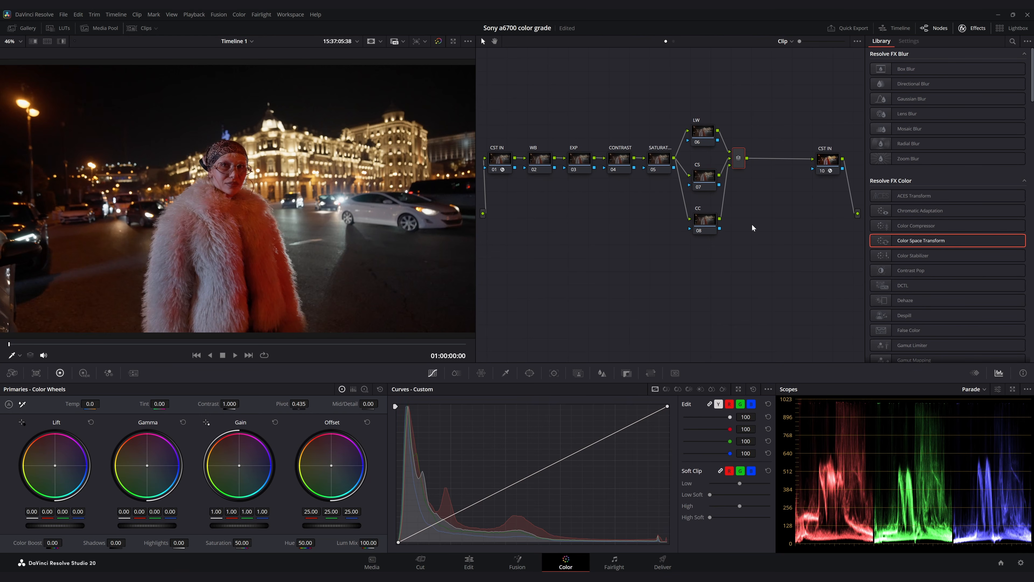
{"action": "key", "text": "alt+s"}
{"action": "key", "text": "alt+s"}
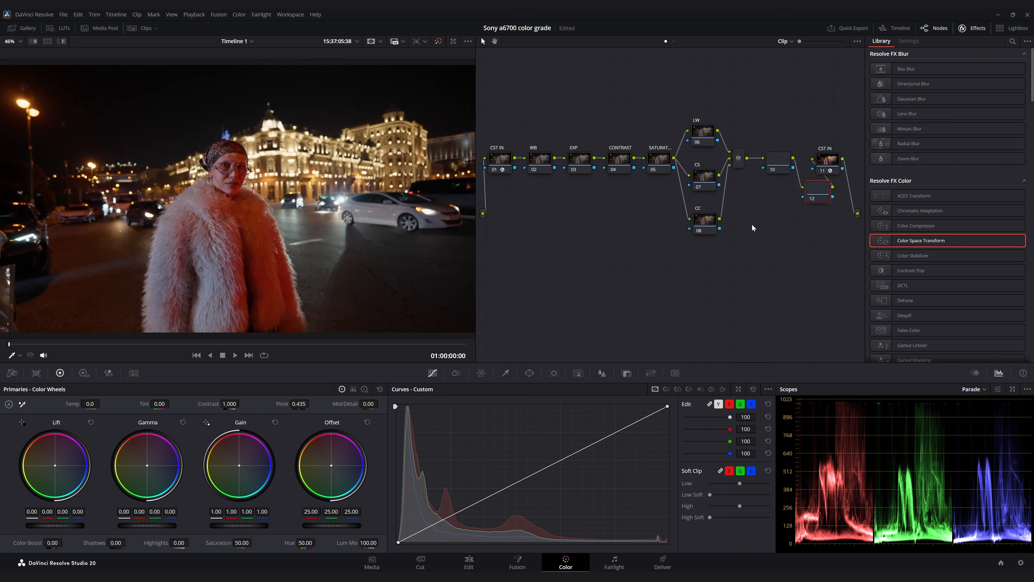
{"action": "left_click", "coordinate": [963, 27]}
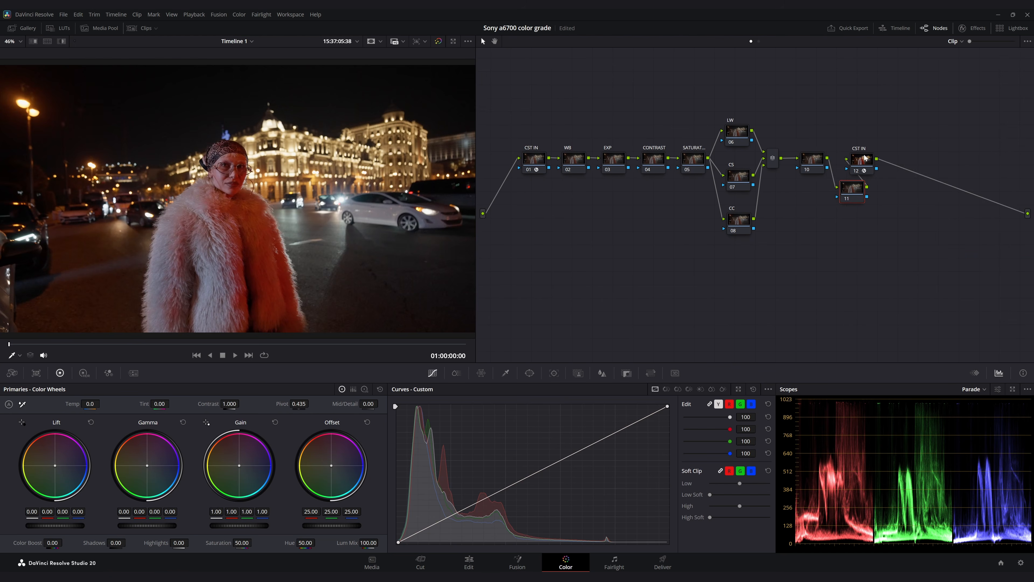
{"action": "left_click_drag", "start_coordinate": [852, 186], "coordinate": [869, 156]}
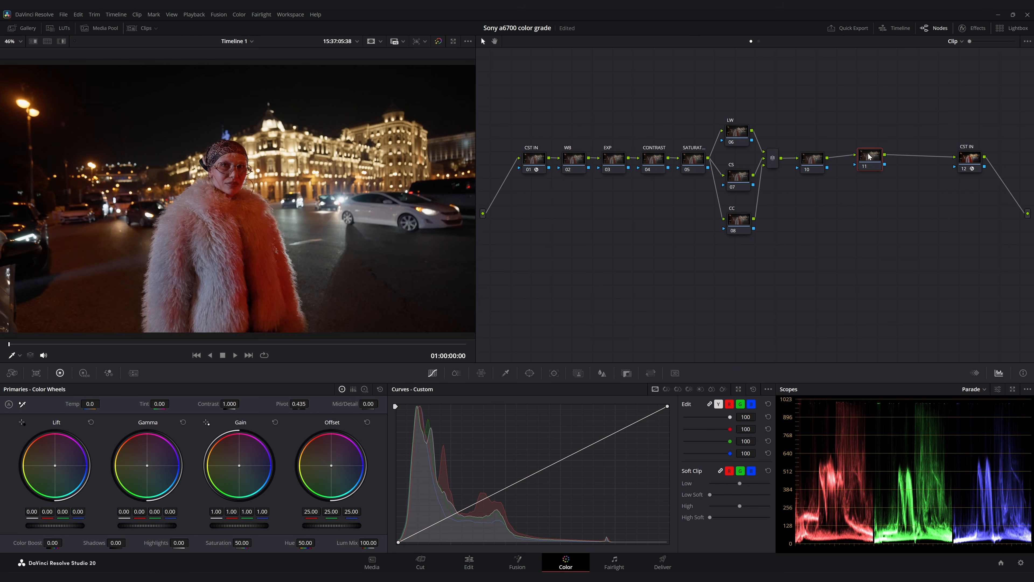
Step: Add a layer node to the second new serial node, label the pair PW1 and PW2, and rename the output transform CST OUT
{"action": "key", "text": "alt+l"}
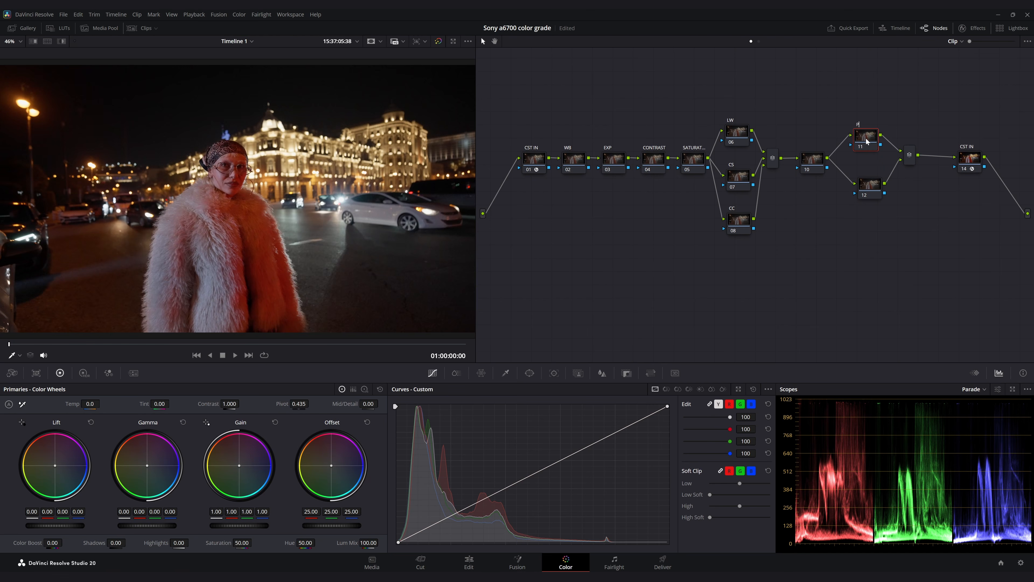
{"action": "left_click", "coordinate": [872, 186]}
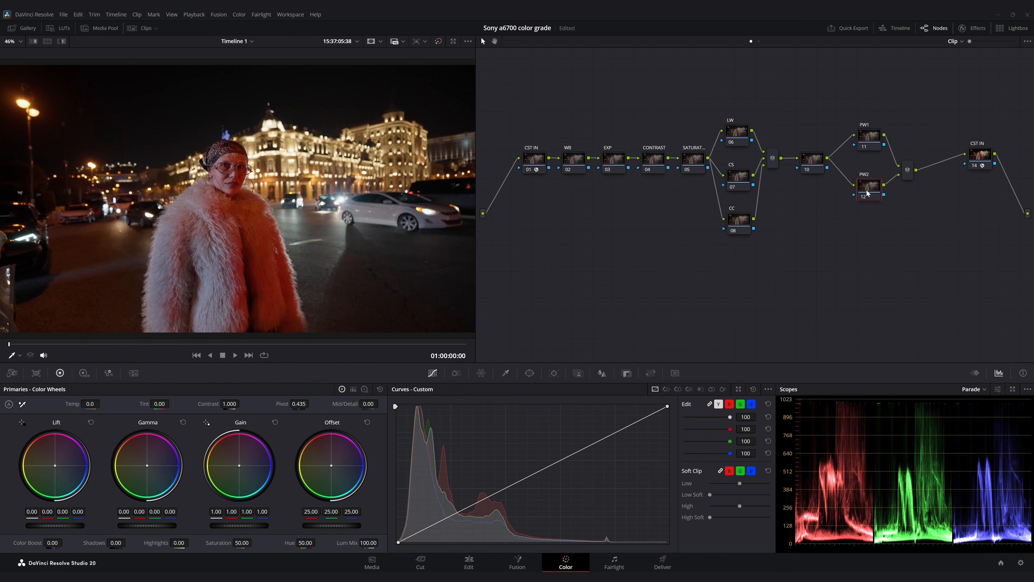
{"action": "type", "text": "PW2"}
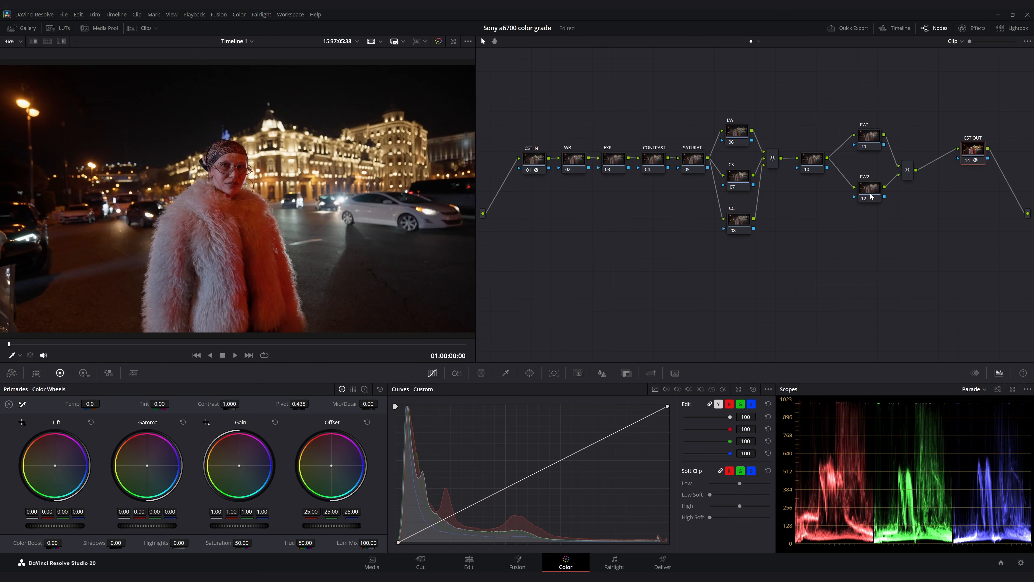
{"action": "left_click", "coordinate": [869, 195]}
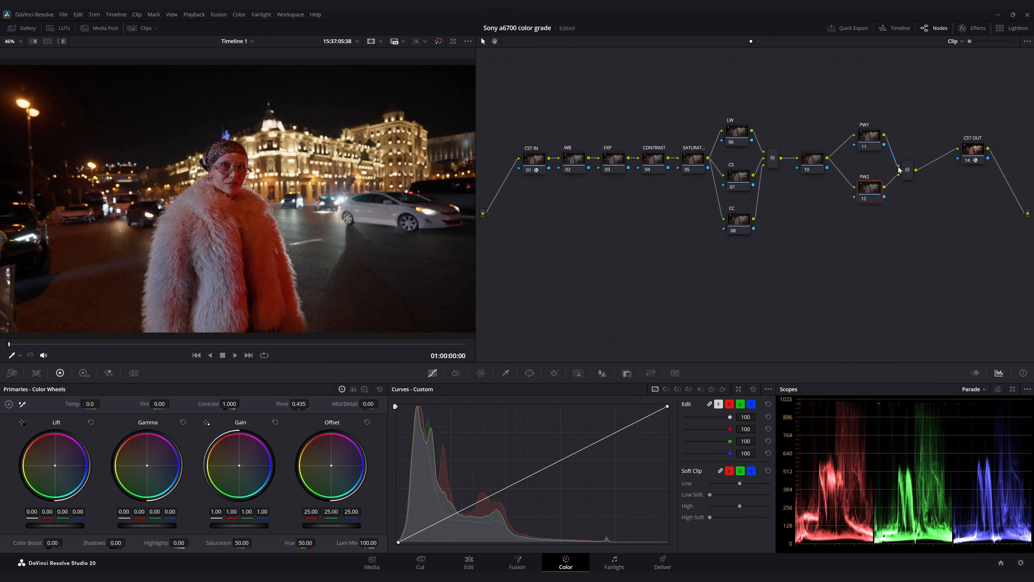
Step: Add two serial nodes after the PW1/PW2 layer mixer and move them to start a second row below
{"action": "left_click", "coordinate": [908, 171]}
{"action": "key", "text": "alt+s"}
{"action": "key", "text": "alt+s"}
{"action": "left_click", "coordinate": [948, 185]}
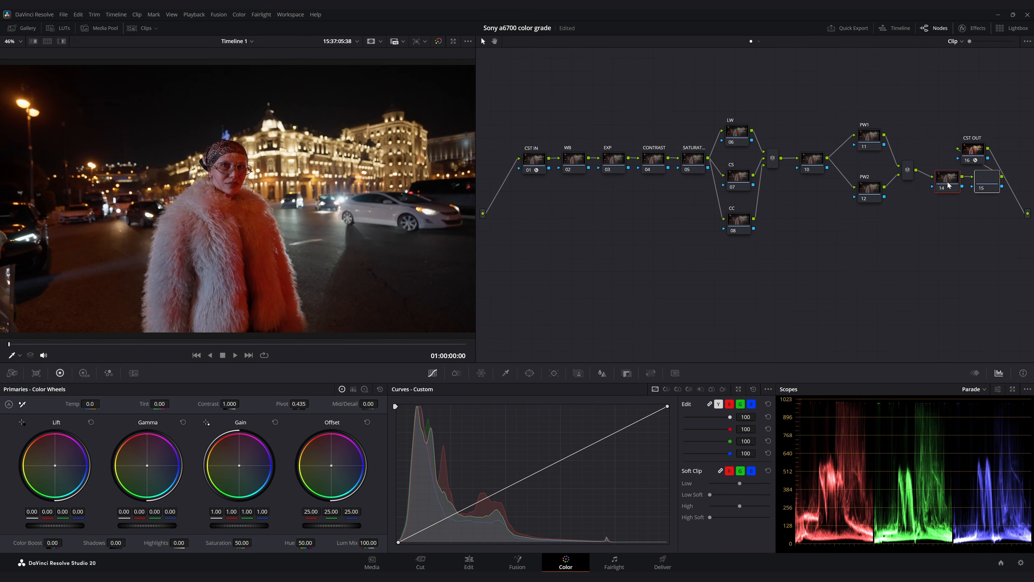
{"action": "left_click_drag", "start_coordinate": [947, 184], "coordinate": [587, 298]}
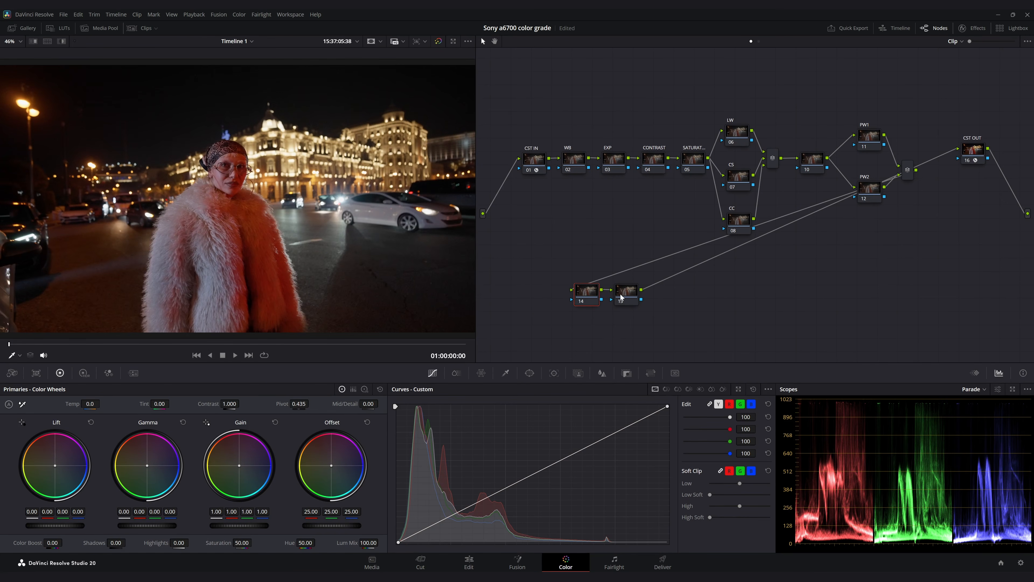
{"action": "left_click_drag", "start_coordinate": [622, 298], "coordinate": [638, 301]}
{"action": "key", "text": "alt+s"}
{"action": "key", "text": "alt+s"}
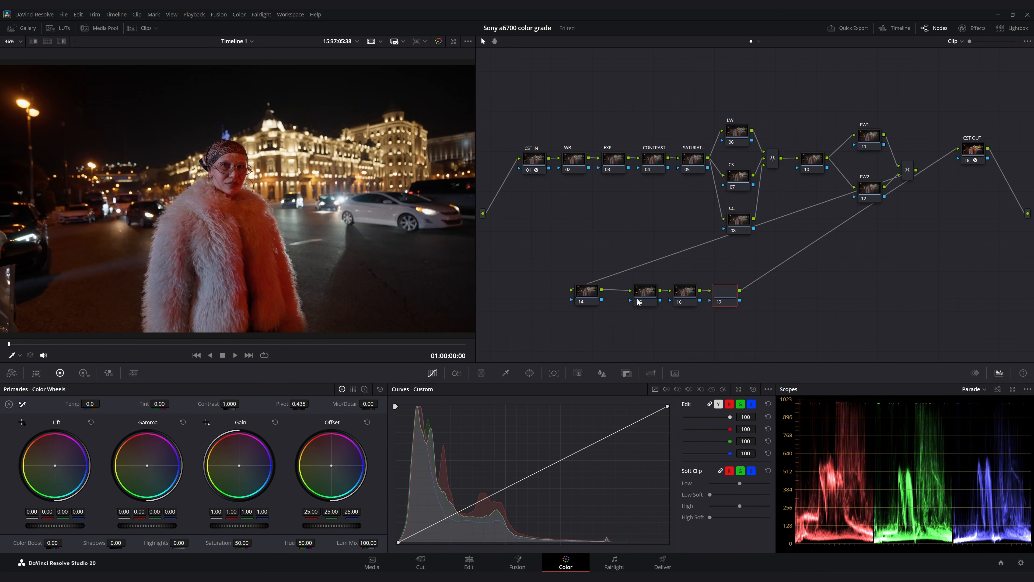
{"action": "key", "text": "ctrl+z"}
{"action": "key", "text": "ctrl+z"}
{"action": "key", "text": "ctrl+z"}
Step: Move the CST OUT node down to the far end of the second row
{"action": "left_click_drag", "start_coordinate": [974, 153], "coordinate": [946, 290]}
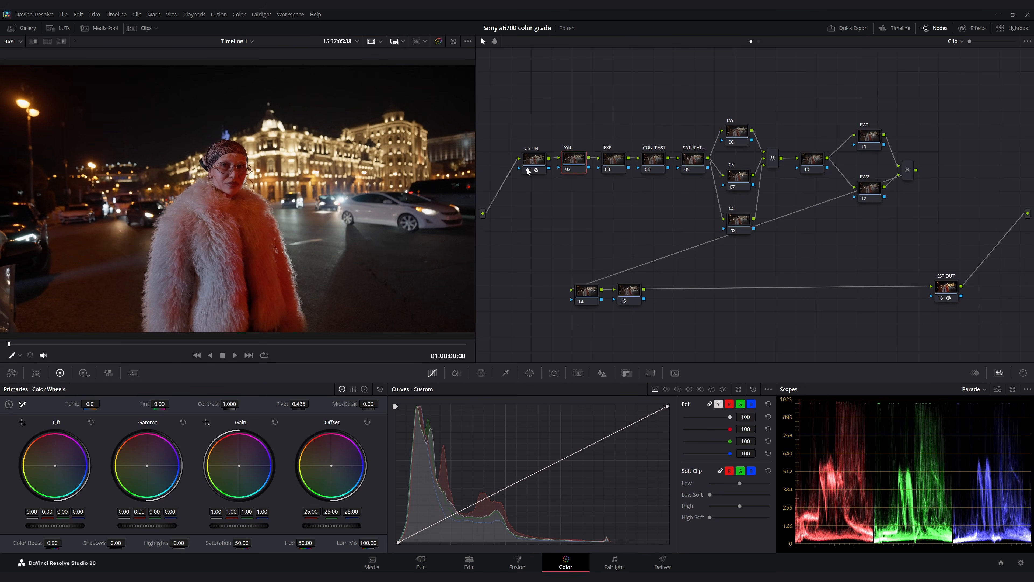
Step: Set the WB node's gamma to Linear
{"action": "left_click_drag", "start_coordinate": [578, 159], "coordinate": [579, 161]}
{"action": "right_click", "coordinate": [570, 160]}
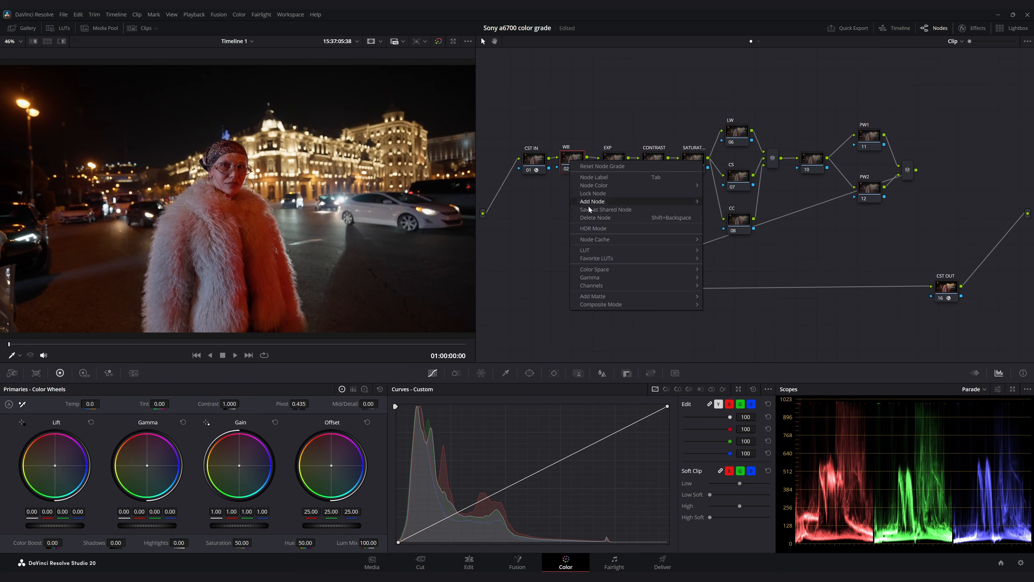
{"action": "mouse_move", "coordinate": [583, 280]}
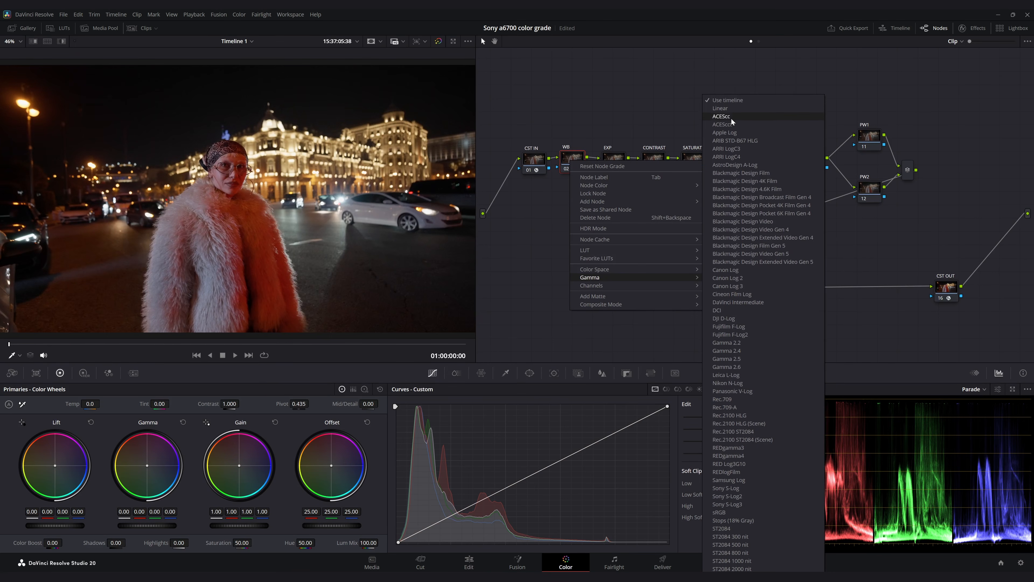
{"action": "left_click", "coordinate": [728, 109]}
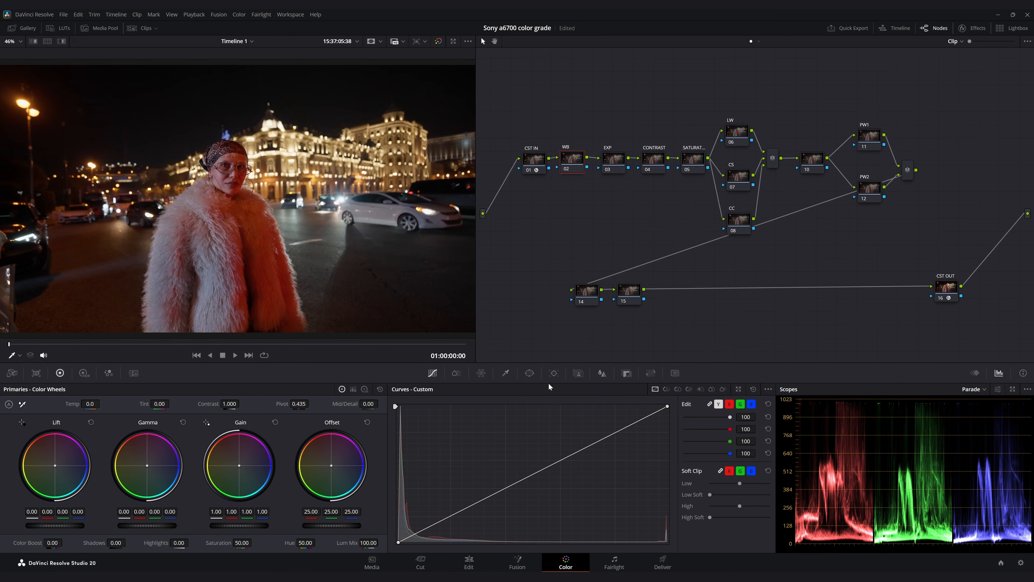
Step: Set the WB node's Lum Mix to 0 and balance its gain to 0.84 red, 1.03 green and 1.08 blue
{"action": "left_click_drag", "start_coordinate": [366, 544], "coordinate": [326, 543]}
{"action": "left_click_drag", "start_coordinate": [237, 466], "coordinate": [240, 468]}
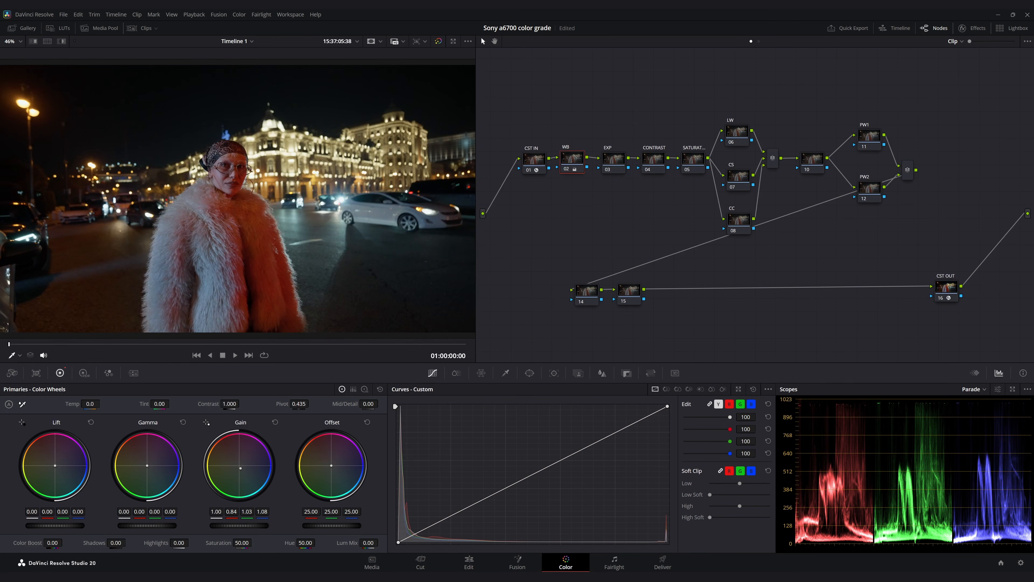
Step: Compare the image with the WB node bypassed and enabled, leaving it enabled
{"action": "key", "text": "ctrl+d"}
{"action": "key", "text": "ctrl+d"}
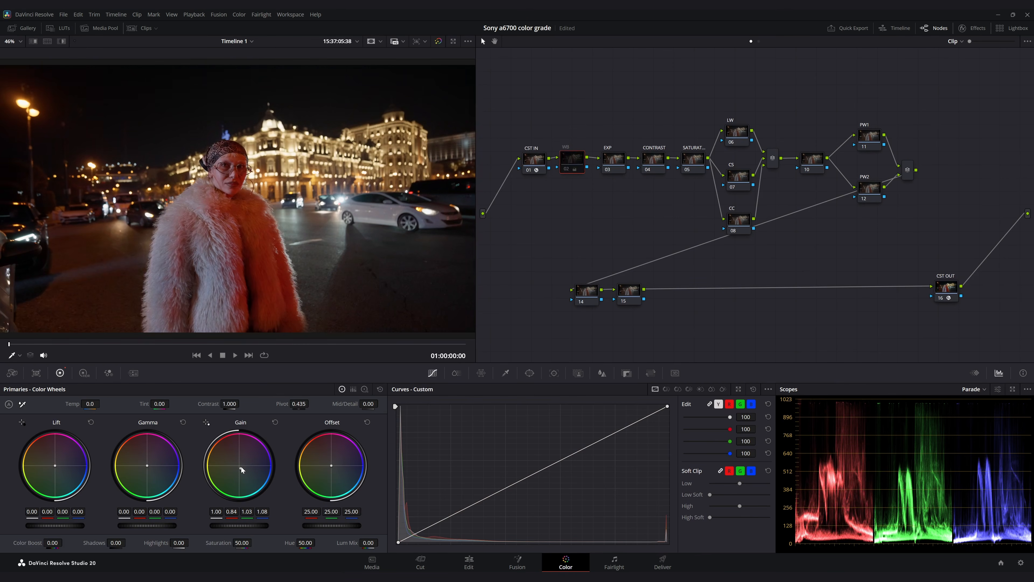
{"action": "key", "text": "ctrl+d"}
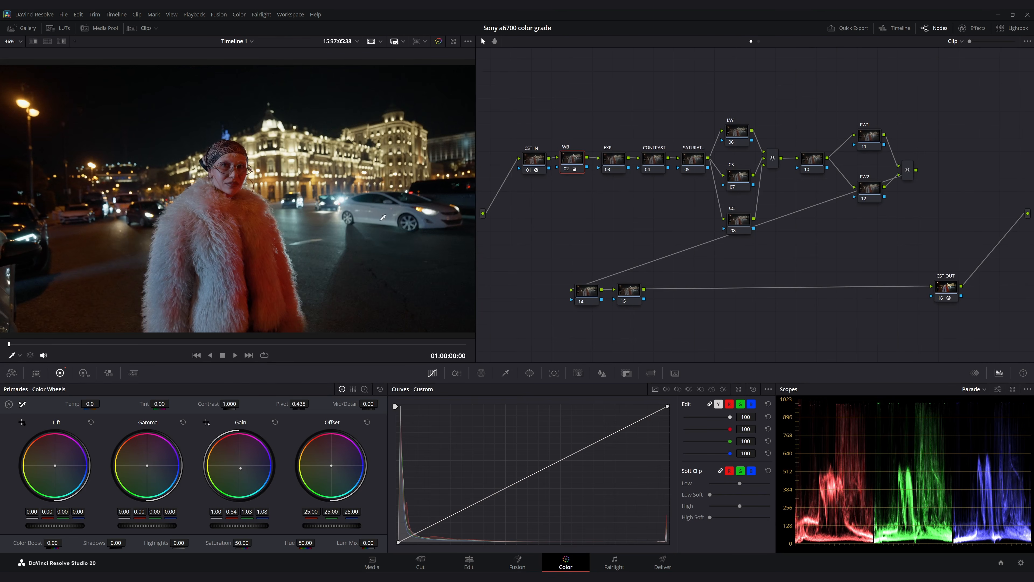
{"action": "key", "text": "ctrl+d"}
{"action": "key", "text": "ctrl+d"}
{"action": "key", "text": "ctrl+d"}
{"action": "key", "text": "ctrl+d"}
Step: On the EXP node, set HDR exposure to 0.50 Global, -0.43 Light and -0.13 Shadow, and compare with the node bypassed
{"action": "left_click", "coordinate": [612, 161]}
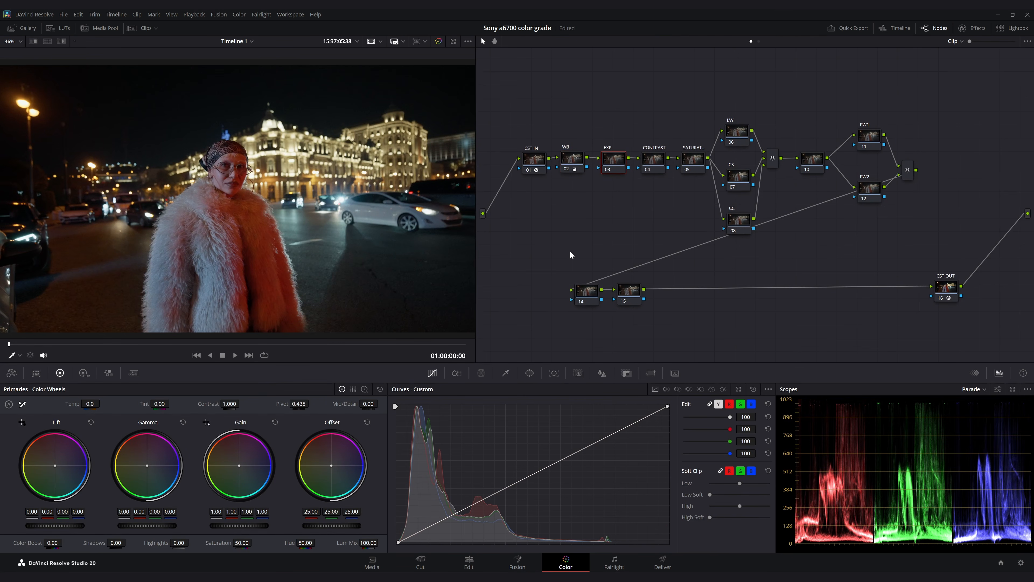
{"action": "left_click", "coordinate": [83, 377]}
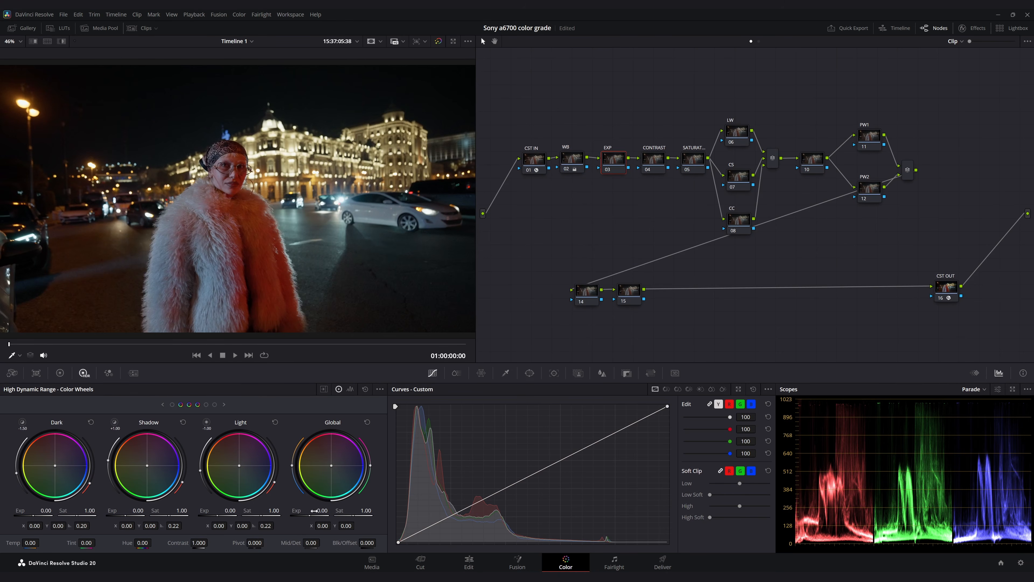
{"action": "left_click_drag", "start_coordinate": [313, 511], "coordinate": [337, 510]}
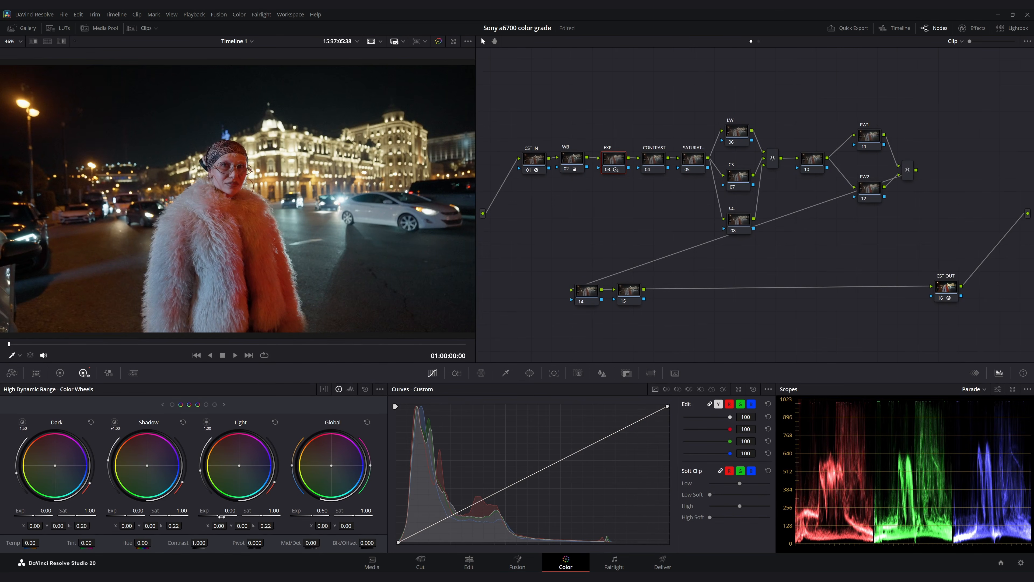
{"action": "left_click_drag", "start_coordinate": [219, 516], "coordinate": [100, 516]}
{"action": "key", "text": "ctrl+d"}
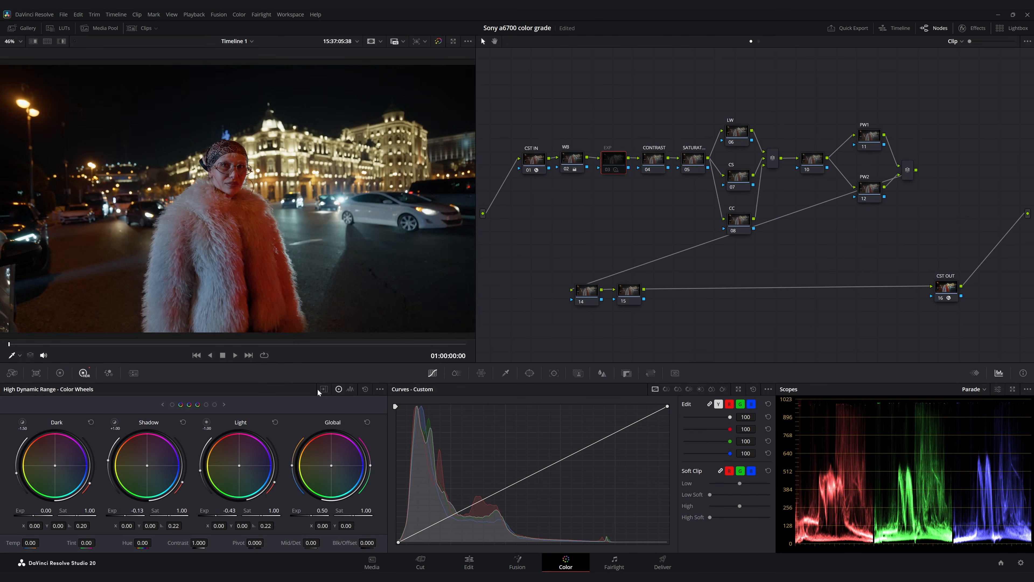
{"action": "key", "text": "ctrl+d"}
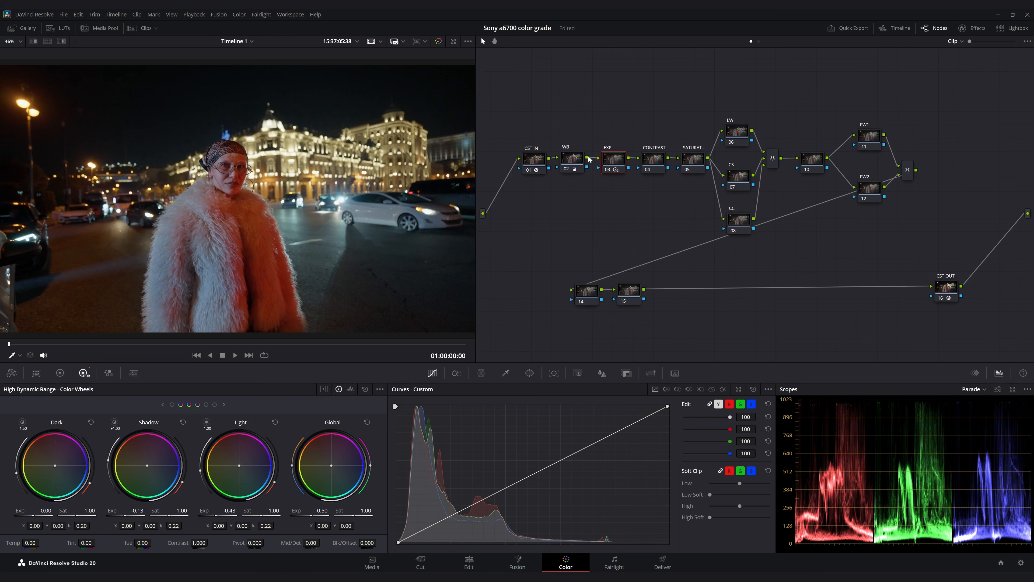
Step: On the CONTRAST node, set the primaries pivot to 0.335 and the contrast to 1.180
{"action": "left_click", "coordinate": [655, 163]}
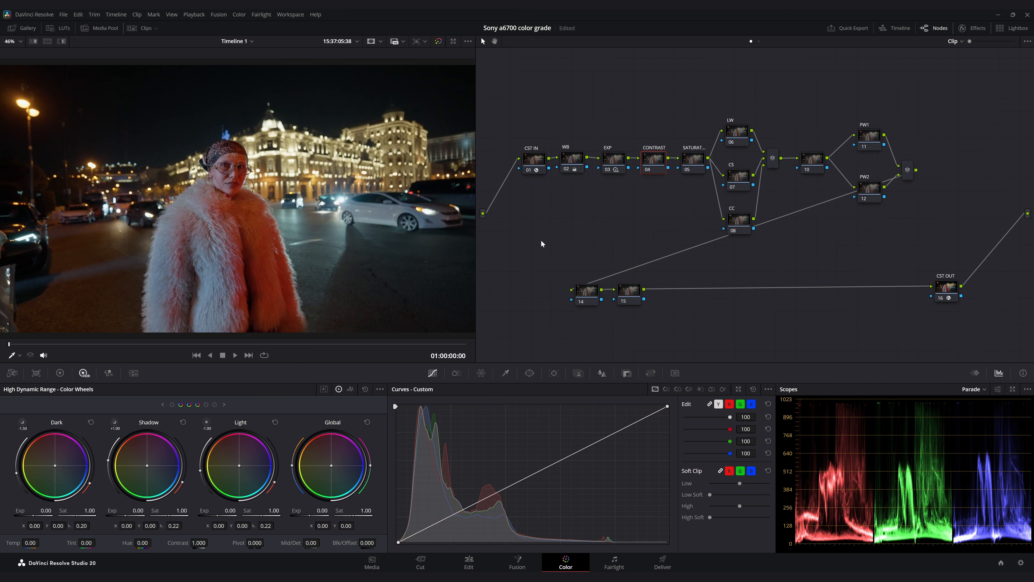
{"action": "left_click", "coordinate": [60, 373]}
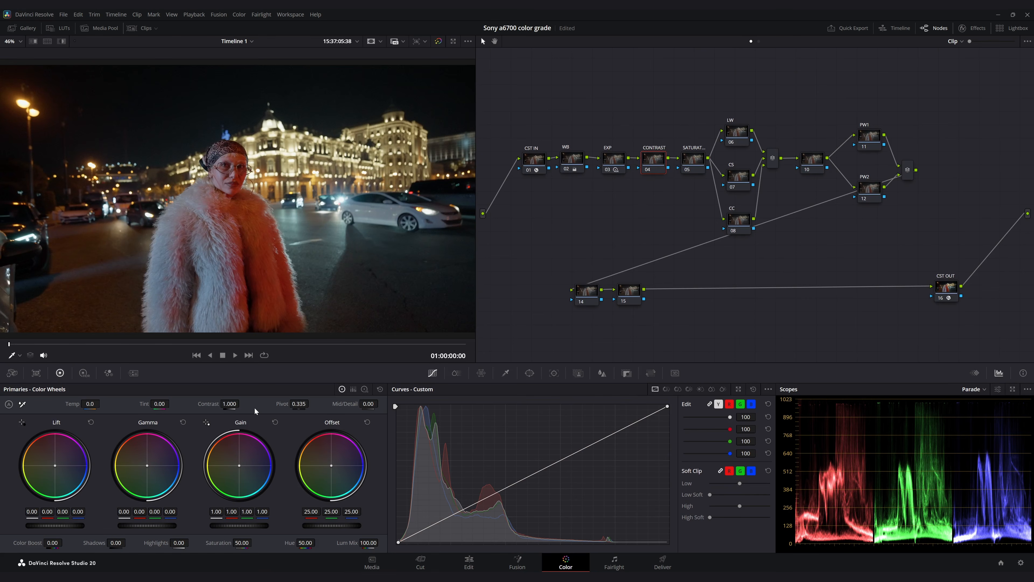
{"action": "left_click_drag", "start_coordinate": [230, 404], "coordinate": [242, 403]}
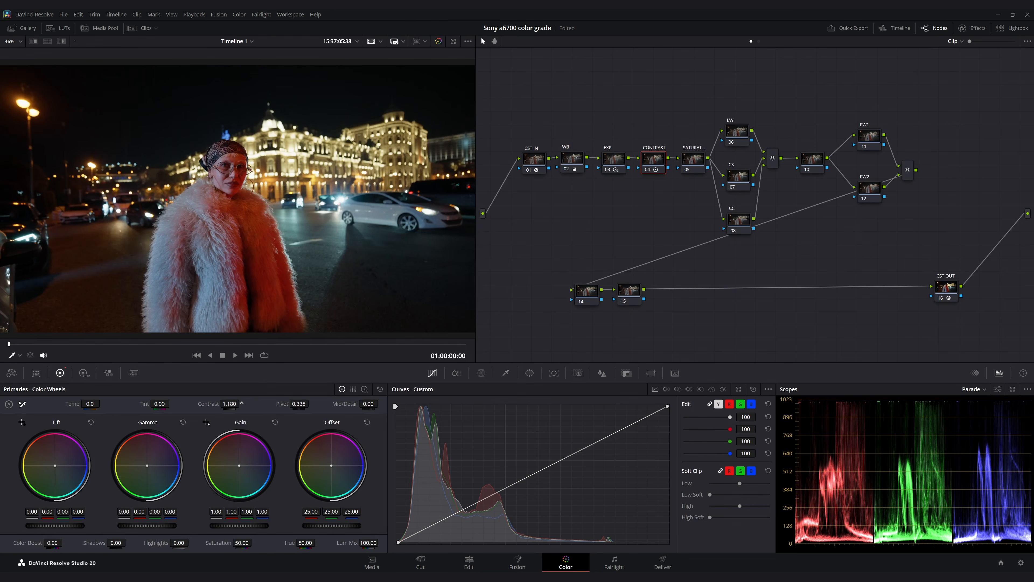
Step: Compare the image with the CONTRAST node bypassed and enabled
{"action": "key", "text": "ctrl+d"}
{"action": "key", "text": "ctrl+d"}
{"action": "key", "text": "ctrl+d"}
{"action": "key", "text": "ctrl+d"}
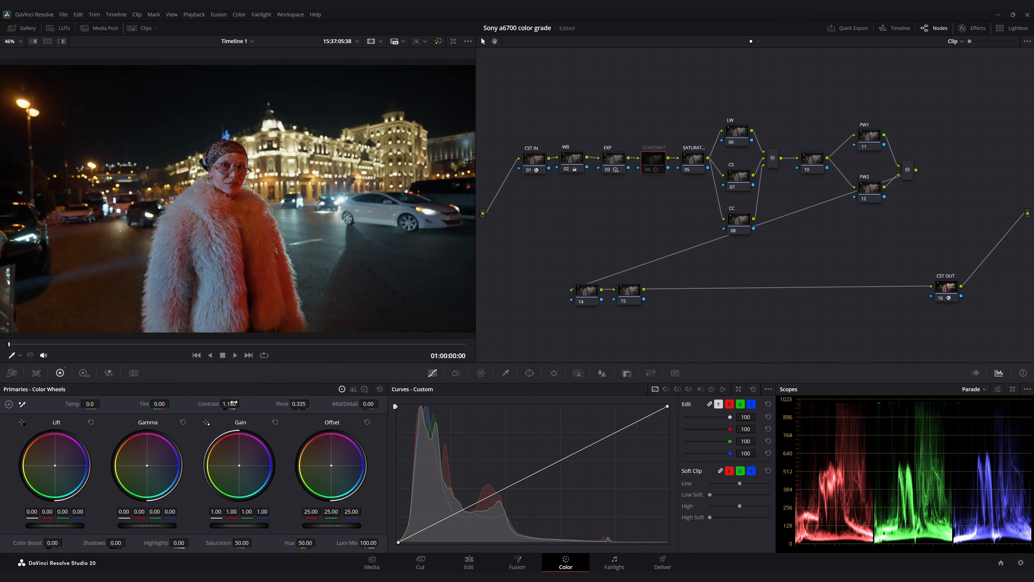
{"action": "key", "text": "ctrl+d"}
{"action": "key", "text": "ctrl+d"}
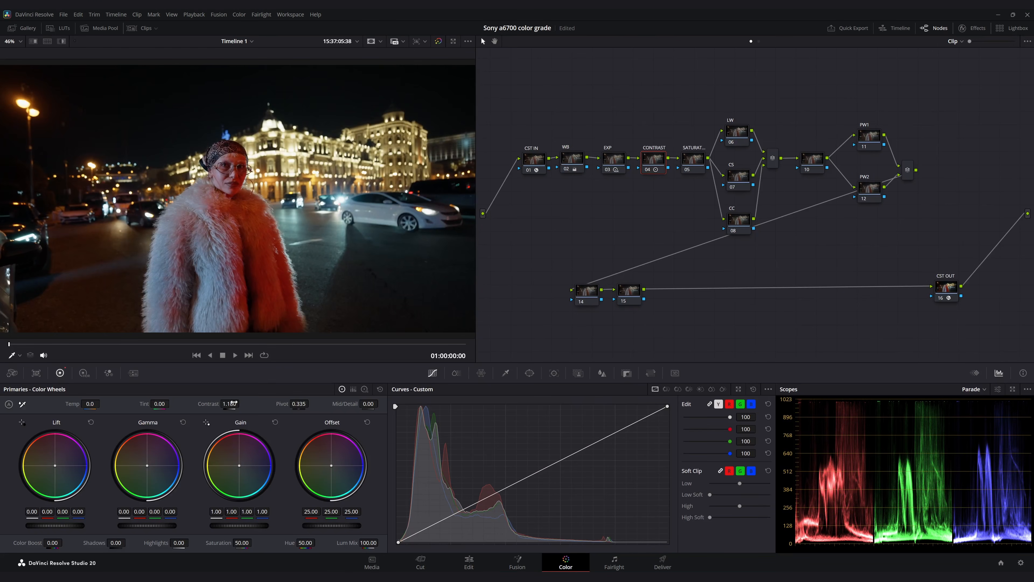
Step: Compare the image with the WB, EXP and CONTRAST nodes bypassed and enabled together, leaving them enabled
{"action": "key", "text": "ctrl+d"}
{"action": "key", "text": "ctrl+d"}
{"action": "key", "text": "ctrl+d"}
{"action": "key", "text": "ctrl+d"}
{"action": "key", "text": "ctrl+d"}
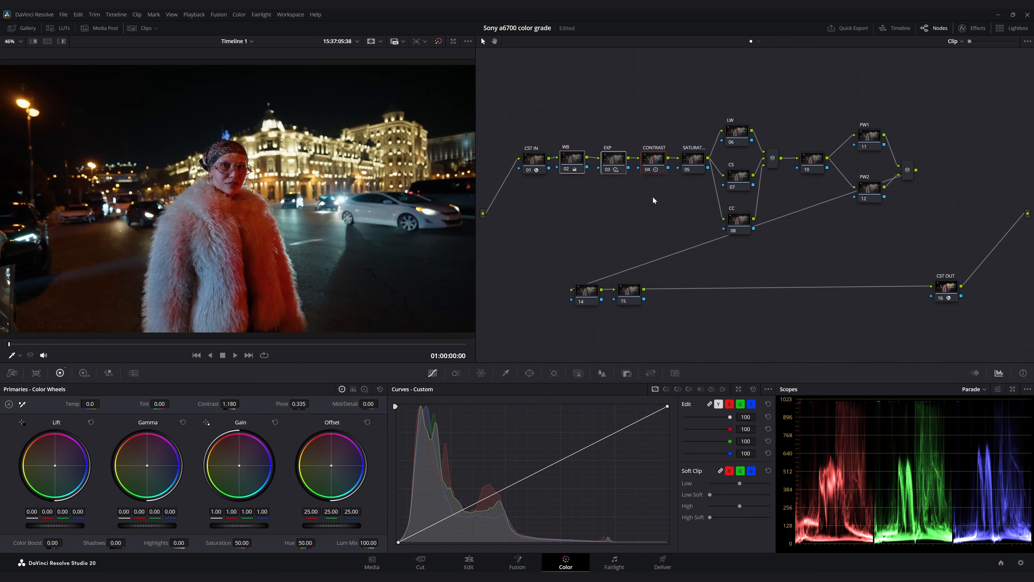
{"action": "key", "text": "ctrl+d"}
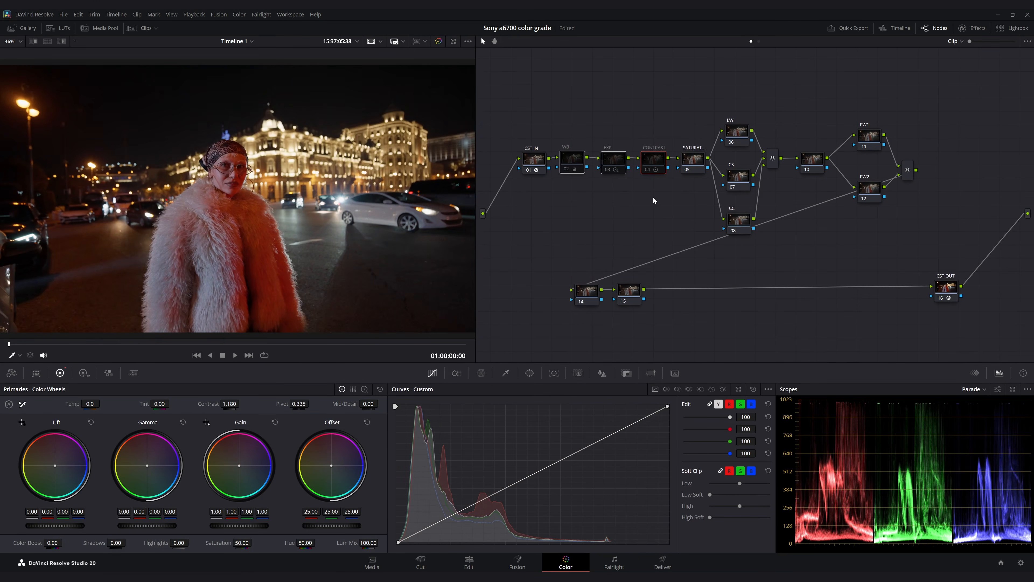
{"action": "key", "text": "ctrl+d"}
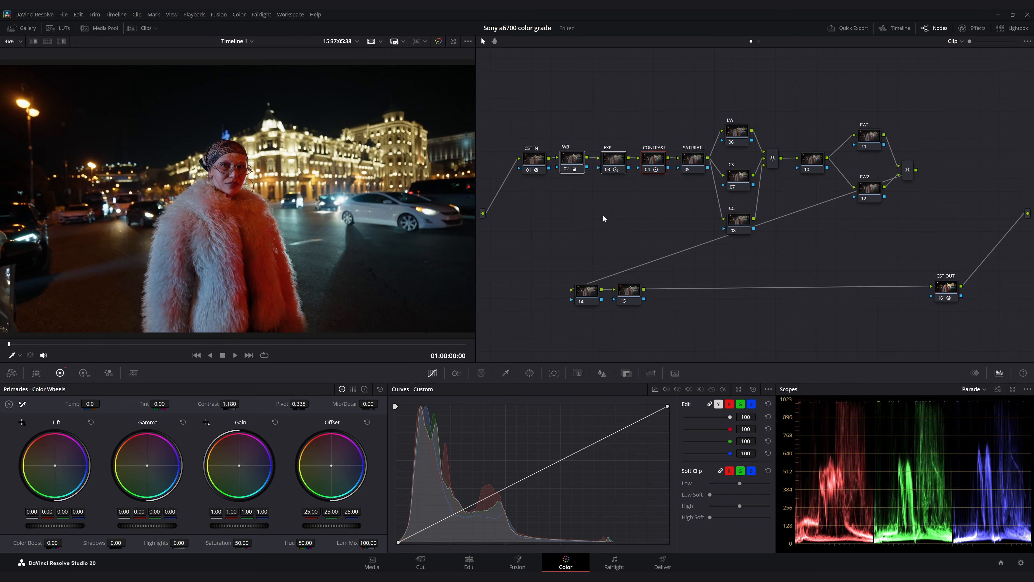
Step: Recheck the image with the selected WB, EXP and CONTRAST nodes bypassed and enabled, clearing the node selection at the end
{"action": "key", "text": "ctrl+d"}
{"action": "key", "text": "ctrl+d"}
{"action": "left_click", "coordinate": [583, 228]}
Step: Shift the LW-to-PW2 group of nodes slightly right and space the SATURATION node evenly between CONTRAST and the group
{"action": "left_click_drag", "start_coordinate": [677, 86], "coordinate": [930, 248]}
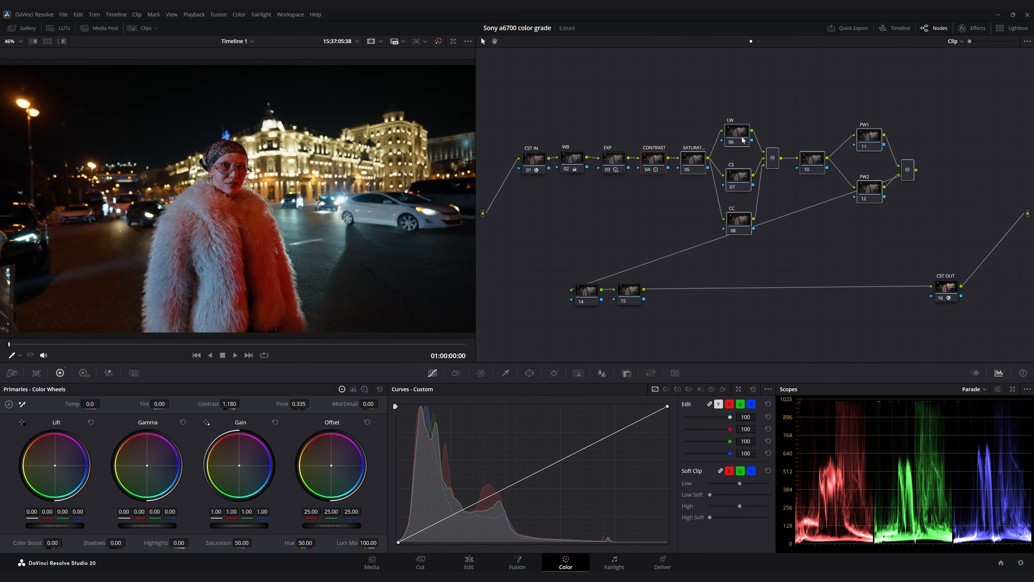
{"action": "left_click_drag", "start_coordinate": [737, 141], "coordinate": [773, 143]}
{"action": "left_click_drag", "start_coordinate": [712, 78], "coordinate": [963, 244]}
{"action": "left_click", "coordinate": [773, 144]}
{"action": "left_click_drag", "start_coordinate": [773, 144], "coordinate": [756, 140]}
{"action": "left_click", "coordinate": [723, 137]}
{"action": "left_click_drag", "start_coordinate": [714, 164], "coordinate": [700, 165]}
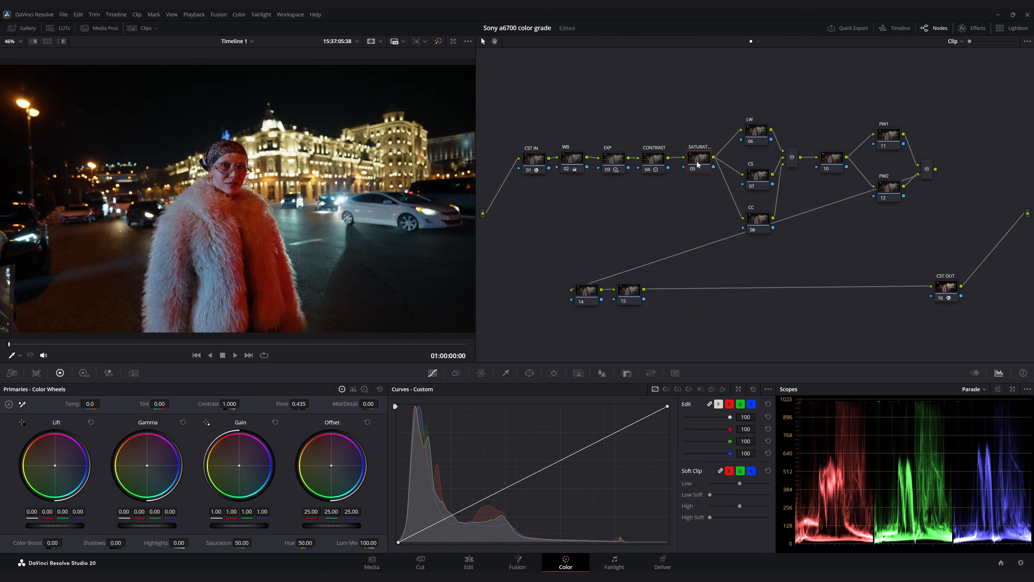
Step: On the SATURATION node, set the Global saturation of the HDR color wheels to 1.10
{"action": "left_click", "coordinate": [964, 31]}
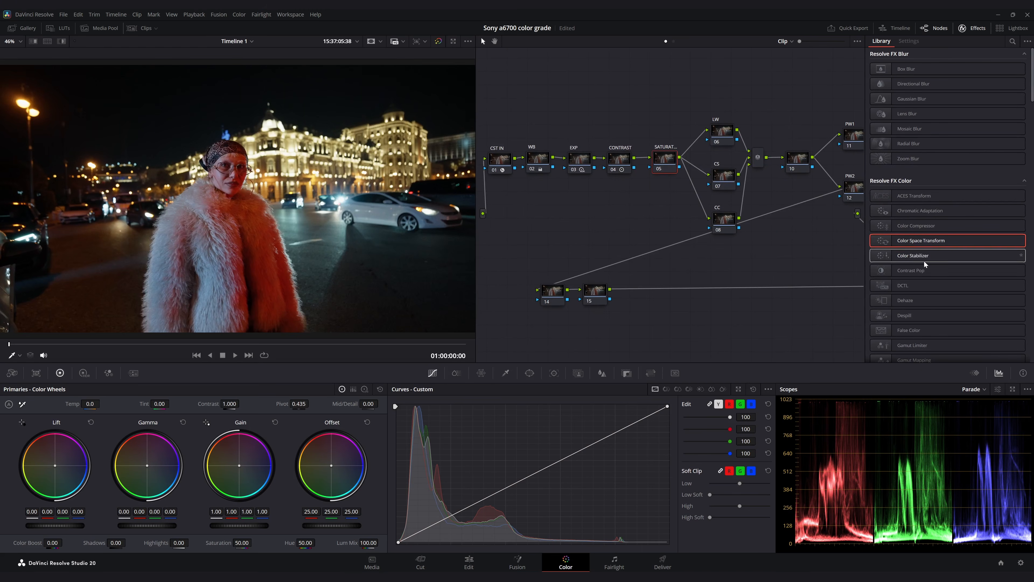
{"action": "left_click", "coordinate": [456, 373]}
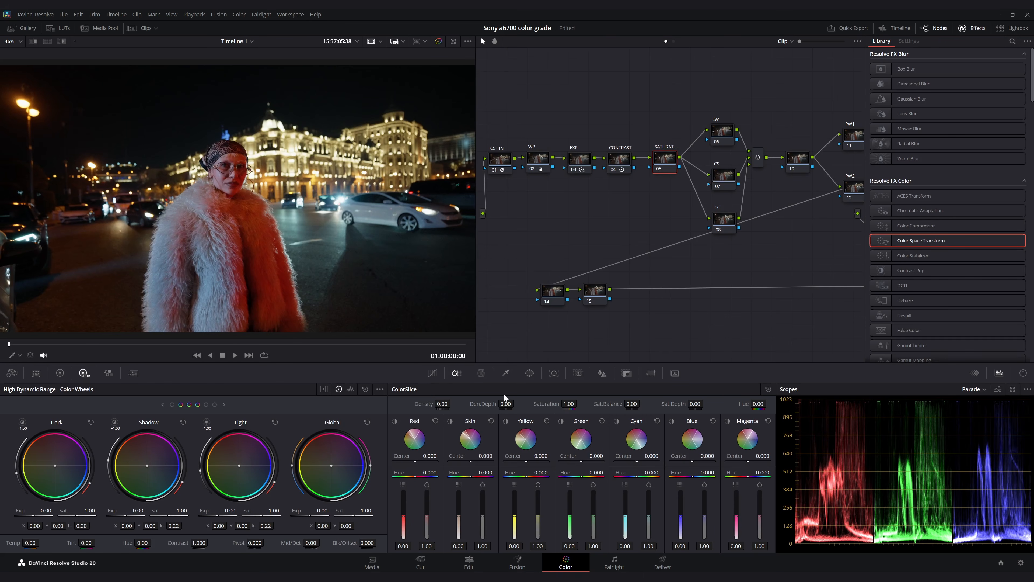
{"action": "left_click", "coordinate": [432, 373]}
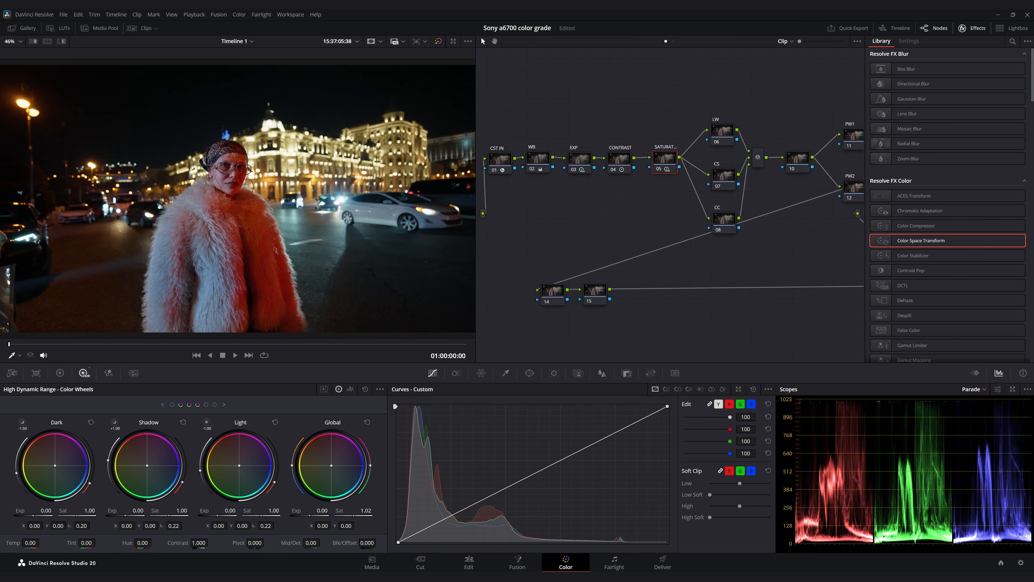
{"action": "left_click_drag", "start_coordinate": [366, 511], "coordinate": [369, 511]}
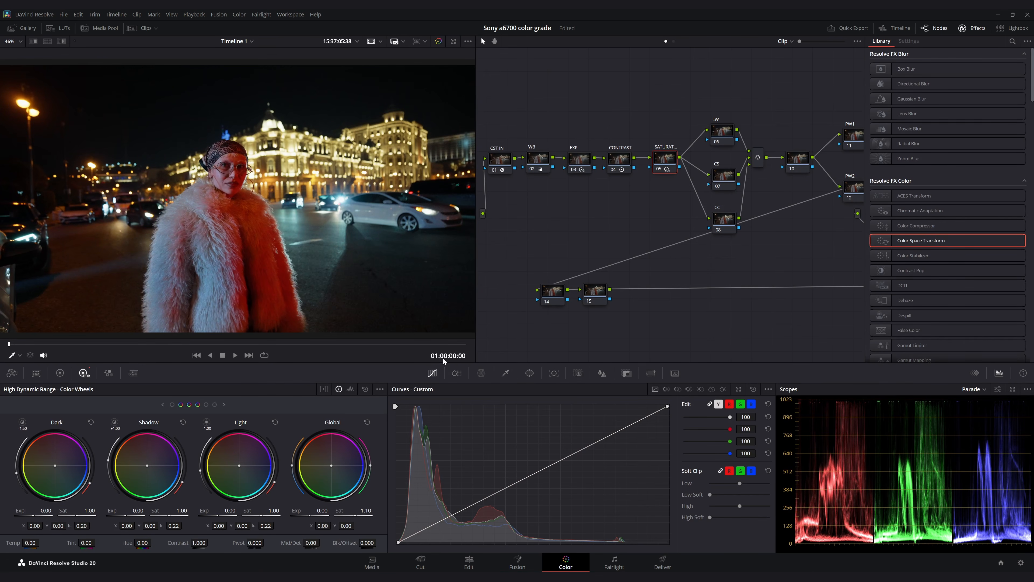
Step: Compare the image with the SATURATION node bypassed and enabled, leaving it enabled
{"action": "key", "text": "ctrl+d"}
{"action": "key", "text": "ctrl+d"}
{"action": "key", "text": "ctrl+d"}
{"action": "key", "text": "ctrl+d"}
{"action": "key", "text": "ctrl+d"}
{"action": "key", "text": "ctrl+d"}
{"action": "key", "text": "ctrl+d"}
{"action": "key", "text": "ctrl+d"}
Step: On the PW1 node, add a circle window centered on the woman and stretch it vertically beyond the frame to aspect 22.89
{"action": "scroll", "coordinate": [642, 222], "scroll_direction": "right", "scroll_amount": 1}
{"action": "left_click", "coordinate": [833, 134]}
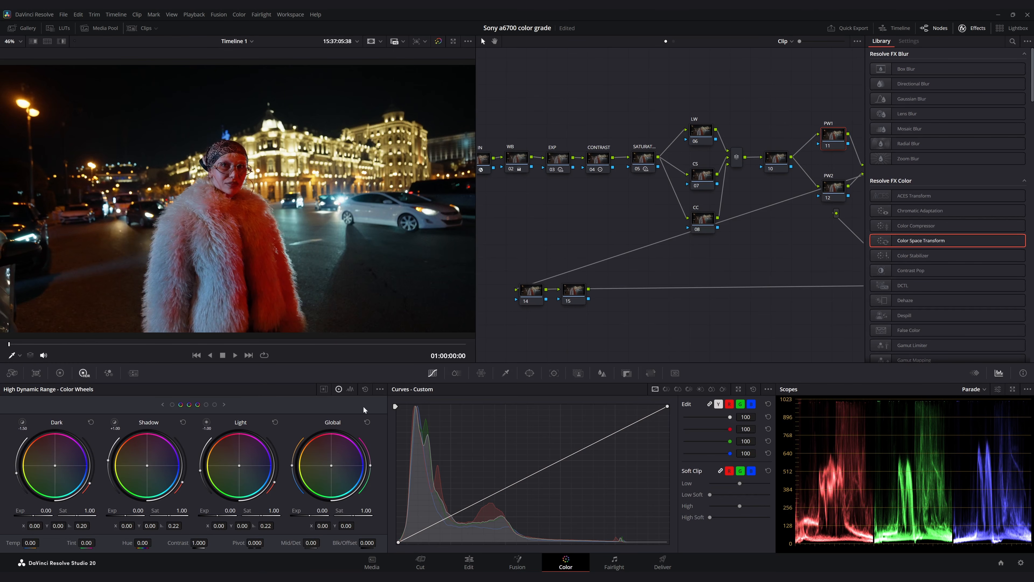
{"action": "left_click", "coordinate": [529, 373]}
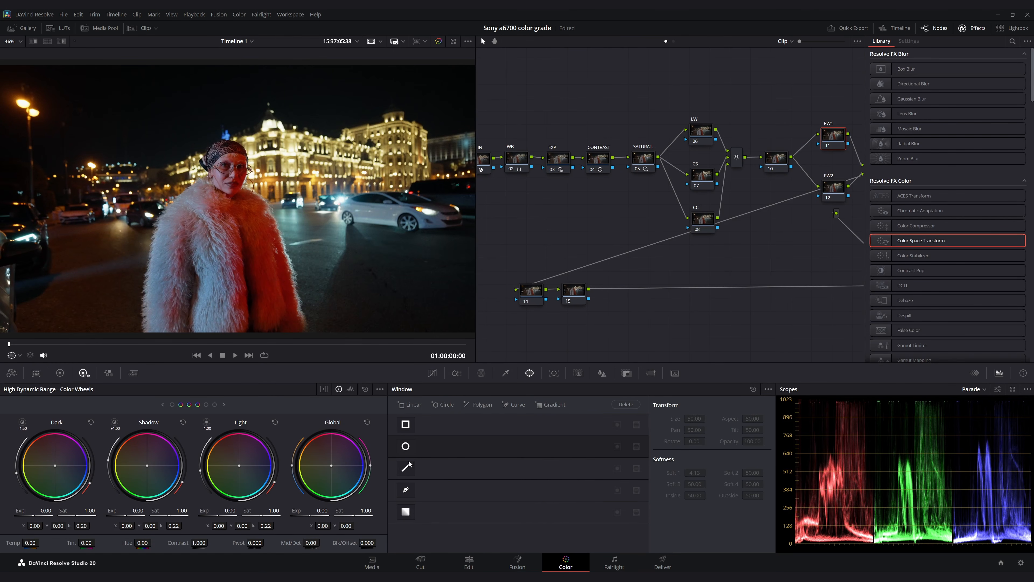
{"action": "left_click", "coordinate": [405, 446]}
{"action": "mouse_move", "coordinate": [244, 234]}
{"action": "left_mouse_down"}
{"action": "mouse_move", "coordinate": [237, 224]}
{"action": "mouse_move", "coordinate": [240, 235]}
{"action": "left_mouse_up"}
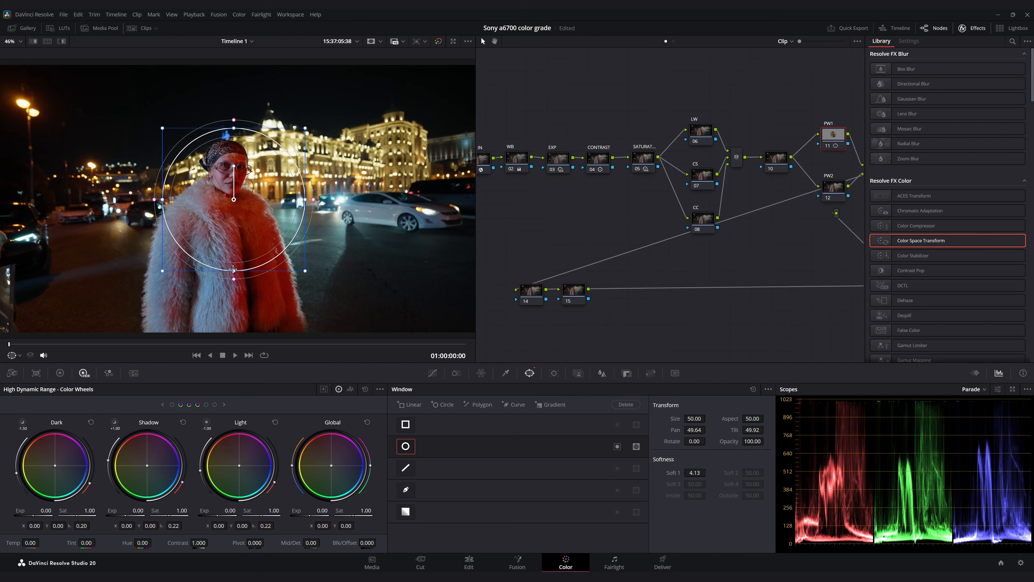
{"action": "left_click_drag", "start_coordinate": [234, 280], "coordinate": [239, 355]}
{"action": "scroll", "coordinate": [230, 245], "scroll_direction": "down", "scroll_amount": 3}
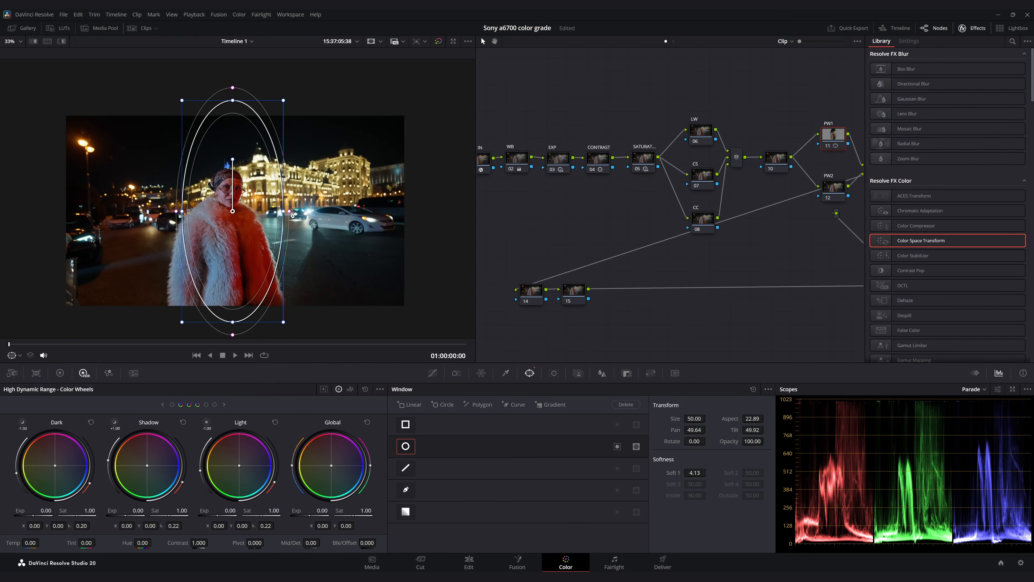
Step: Widen the circle window to aspect 28.46 with softness 31.79, invert it, and set the primaries gamma to -0.02
{"action": "left_click_drag", "start_coordinate": [283, 211], "coordinate": [297, 211]}
{"action": "left_click_drag", "start_coordinate": [304, 211], "coordinate": [346, 211]}
{"action": "left_click_drag", "start_coordinate": [272, 209], "coordinate": [267, 211]}
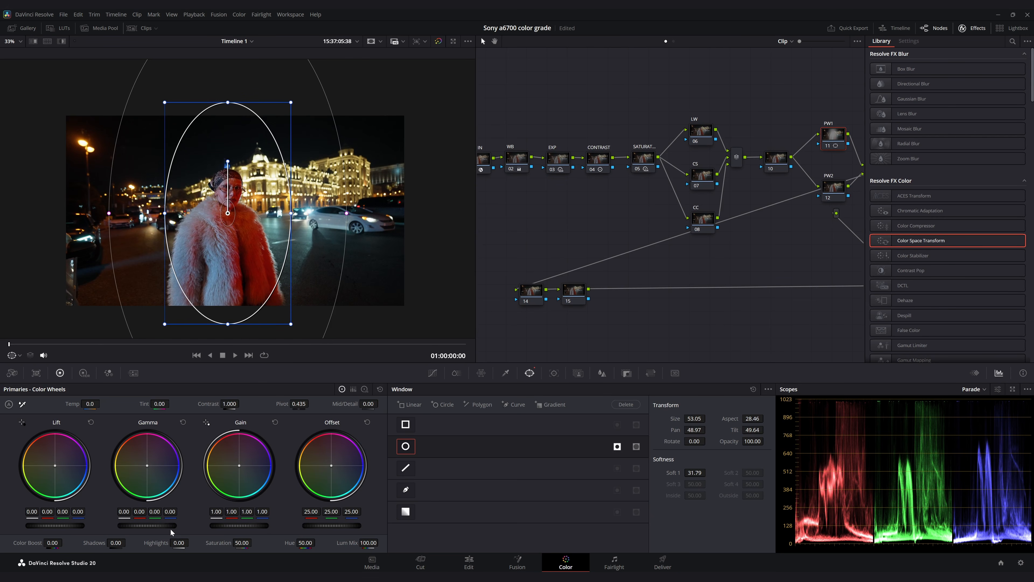
{"action": "left_click_drag", "start_coordinate": [160, 527], "coordinate": [129, 526]}
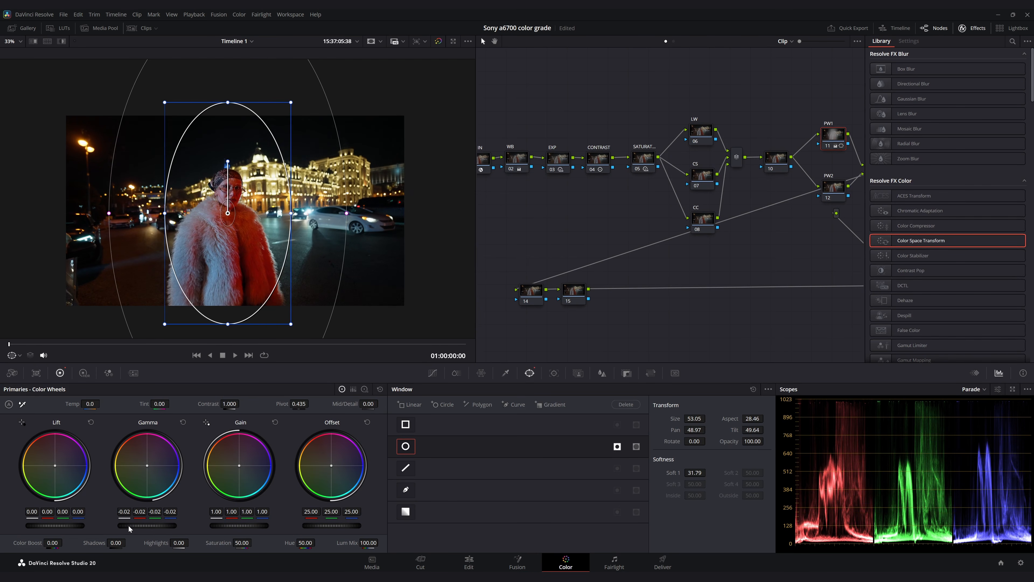
Step: Add an outside node after PW1
{"action": "scroll", "coordinate": [671, 183], "scroll_direction": "right", "scroll_amount": 3}
{"action": "right_click", "coordinate": [754, 138]}
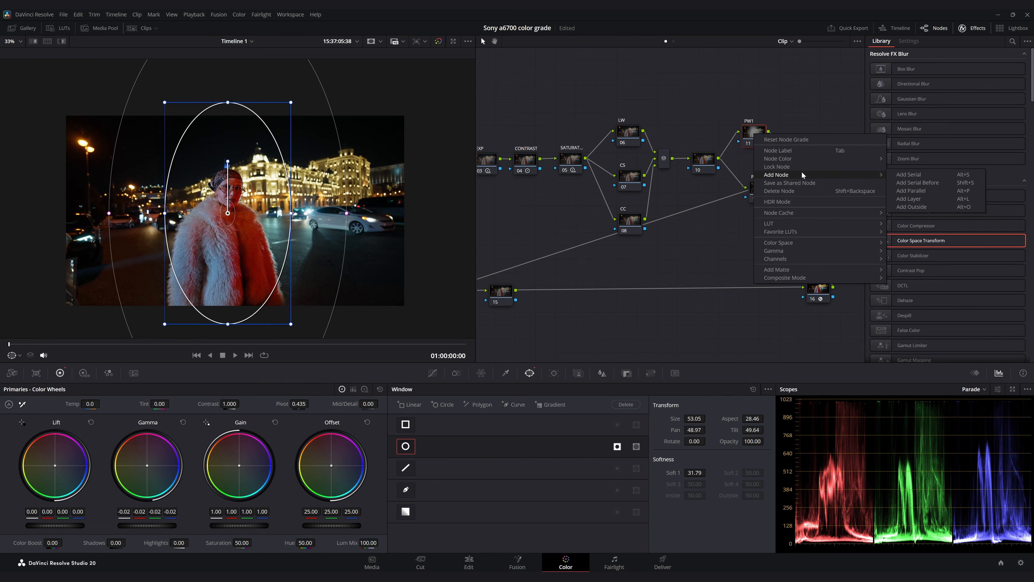
{"action": "right_click", "coordinate": [749, 130]}
{"action": "right_click", "coordinate": [749, 129]}
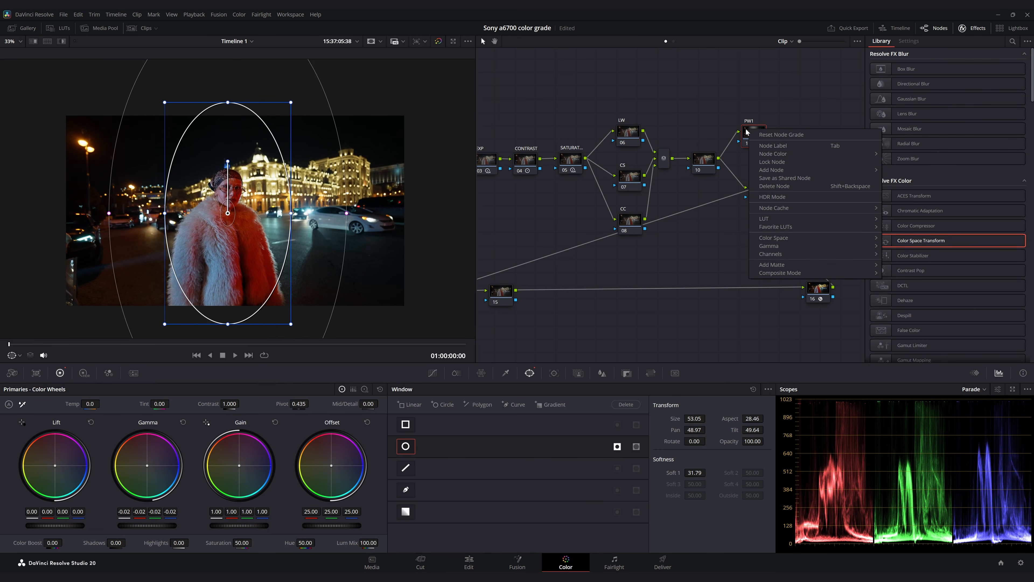
{"action": "mouse_move", "coordinate": [786, 170]}
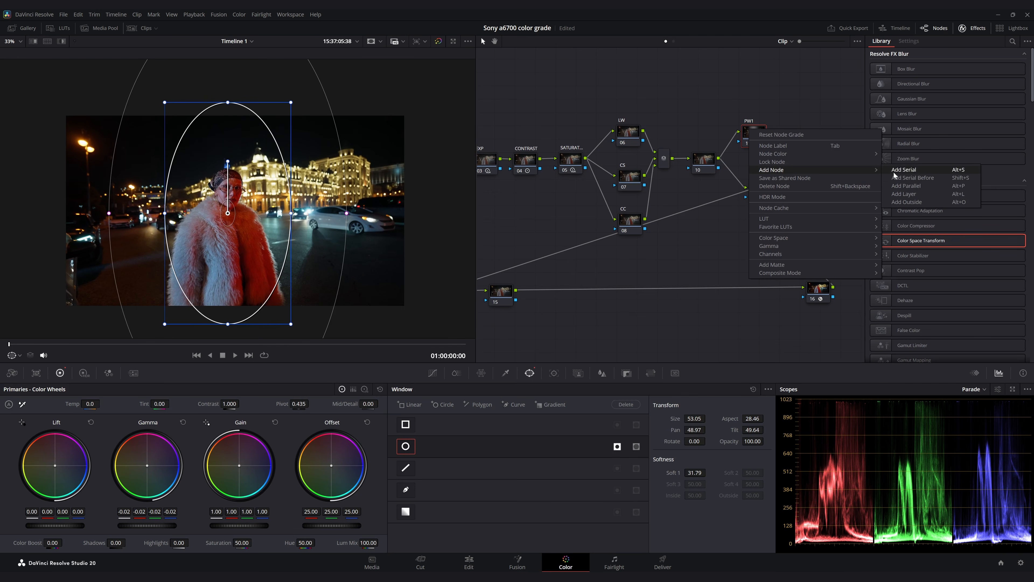
{"action": "left_click", "coordinate": [905, 202]}
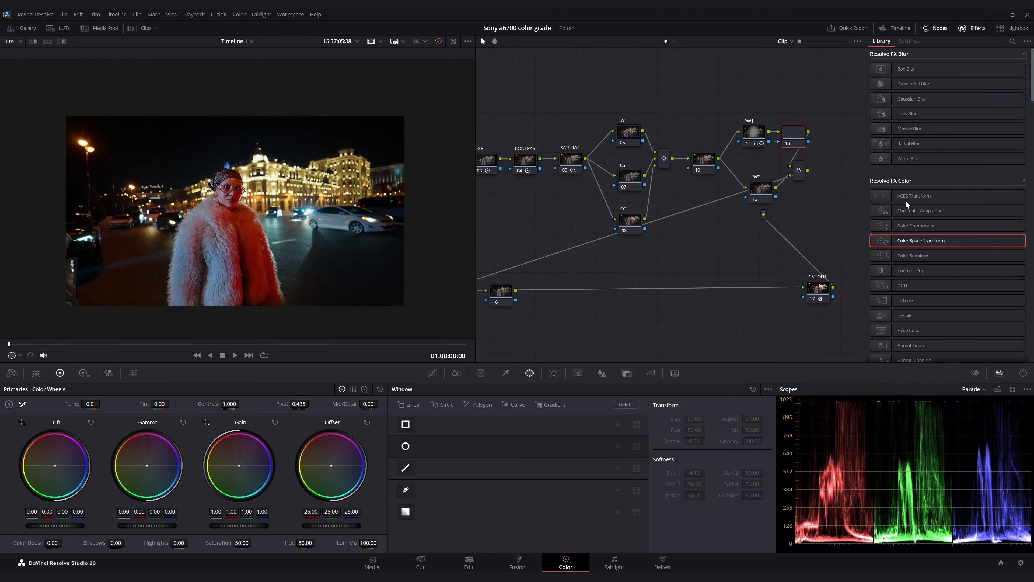
Step: On the new outside node, set the primaries gamma to 0.02, comparing the image with the node bypassed and enabled
{"action": "double_click", "coordinate": [8, 43]}
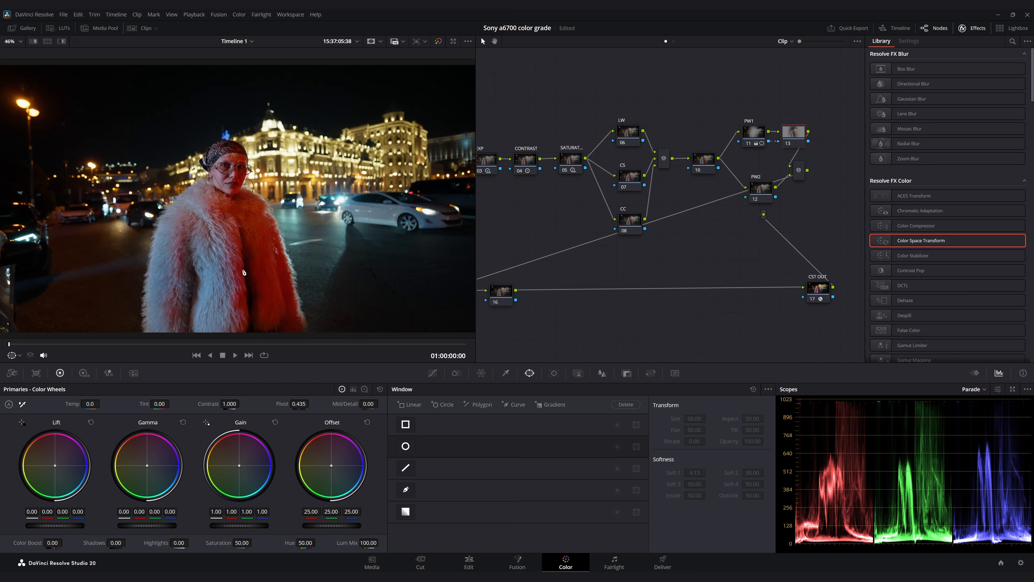
{"action": "left_click_drag", "start_coordinate": [144, 529], "coordinate": [161, 528]}
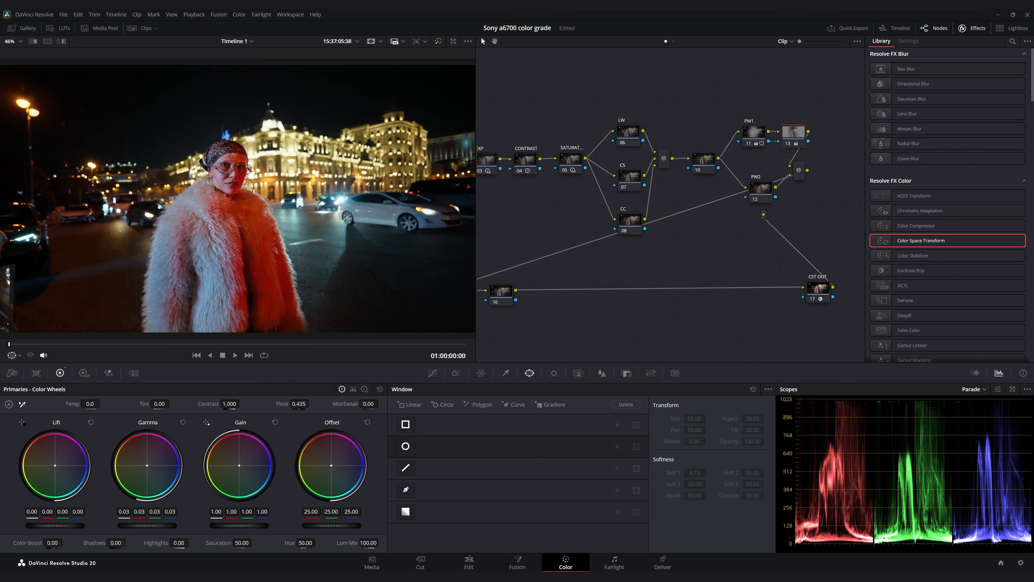
{"action": "key", "text": "ctrl+d"}
{"action": "key", "text": "ctrl+d"}
{"action": "key", "text": "ctrl+d"}
{"action": "key", "text": "ctrl+d"}
{"action": "left_click_drag", "start_coordinate": [159, 525], "coordinate": [152, 526]}
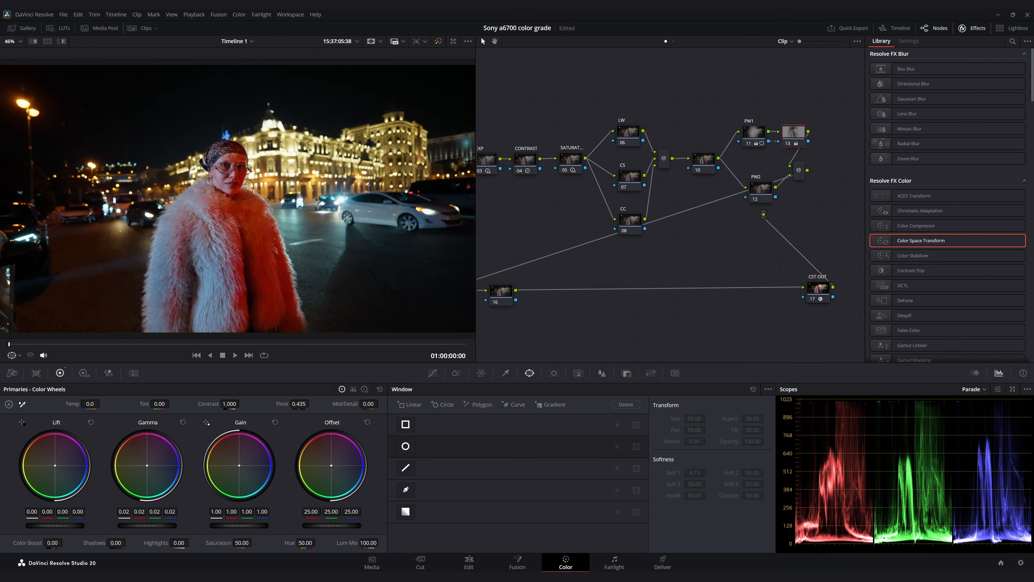
{"action": "key", "text": "ctrl+d"}
{"action": "key", "text": "ctrl+d"}
Step: Compare the image with PW1 and its outside node bypassed and enabled together, leaving both enabled
{"action": "left_click_drag", "start_coordinate": [732, 97], "coordinate": [812, 142]}
{"action": "key", "text": "ctrl+d"}
{"action": "key", "text": "ctrl+d"}
{"action": "key", "text": "ctrl+d"}
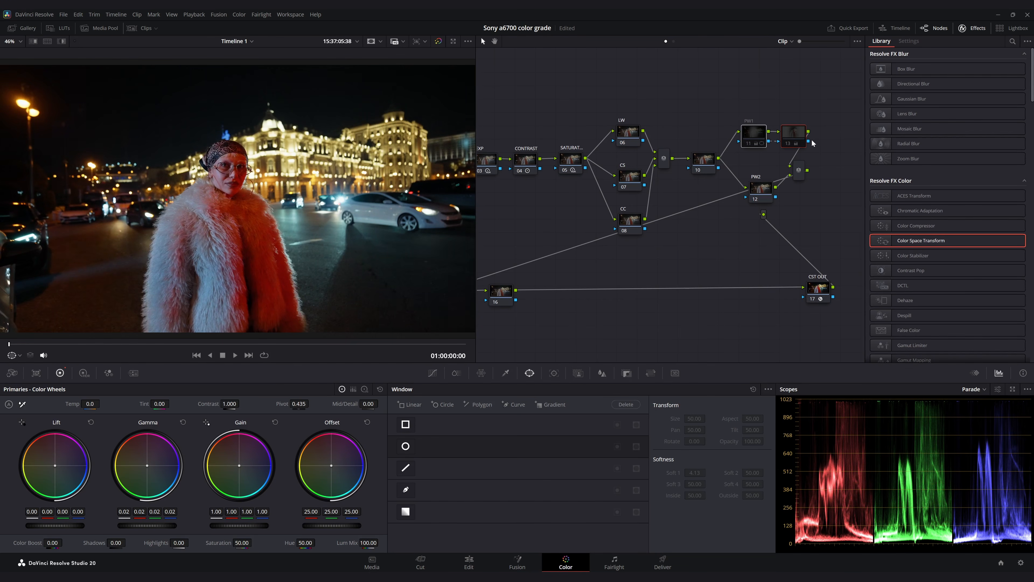
{"action": "key", "text": "ctrl+d"}
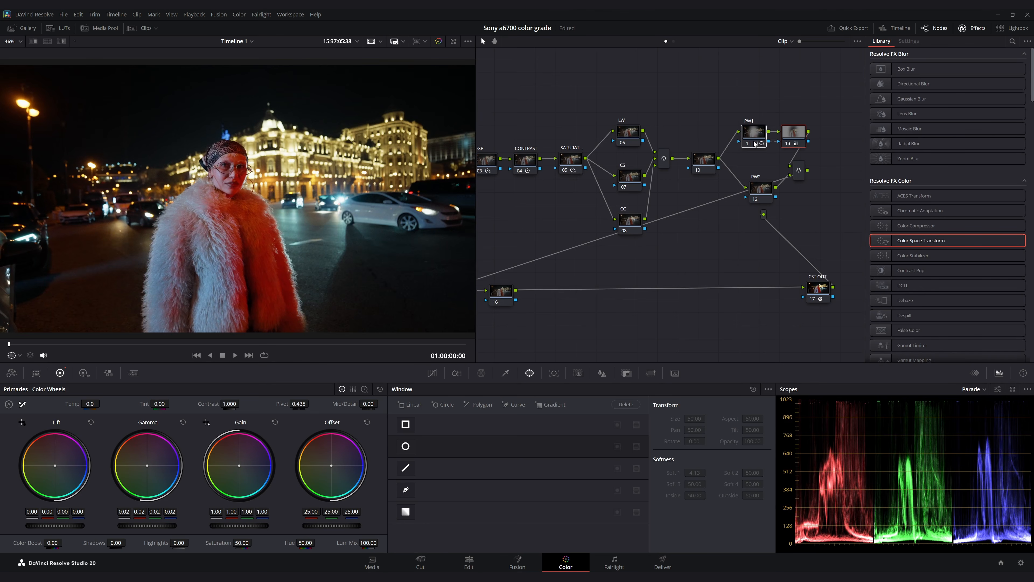
{"action": "key", "text": "ctrl+d"}
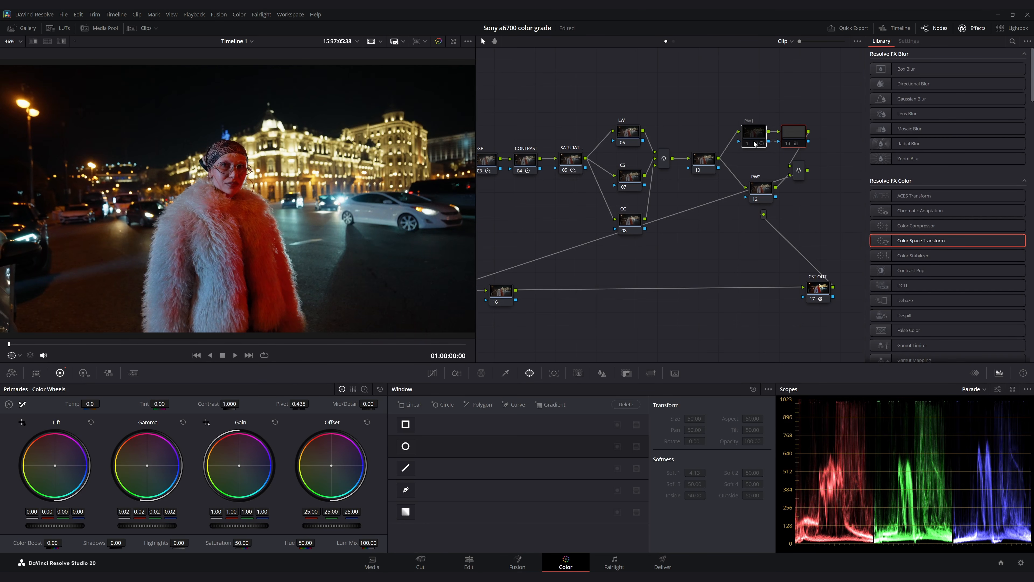
{"action": "key", "text": "ctrl+d"}
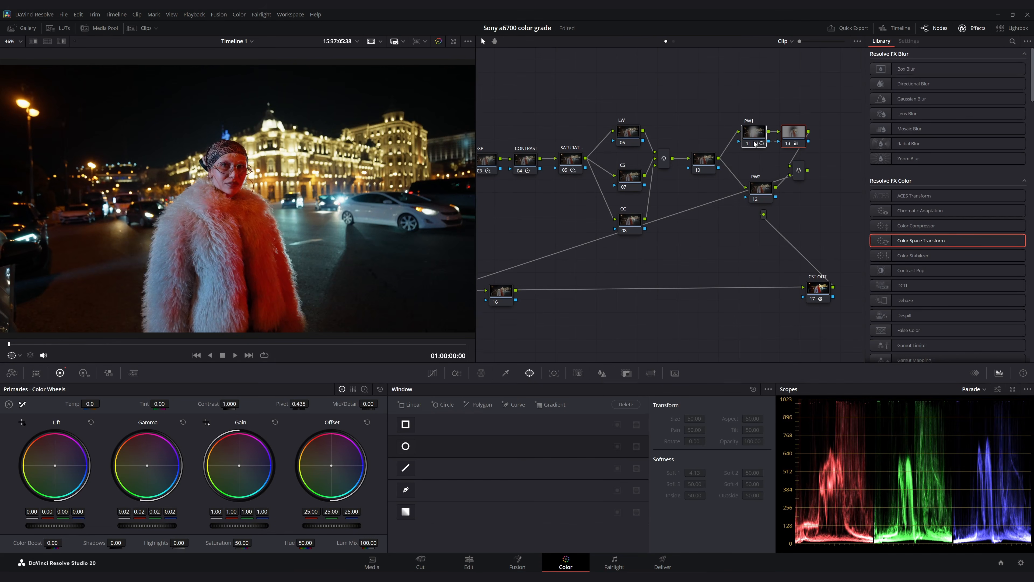
Step: Align the PW2 node beneath PW1 and save the project
{"action": "left_click_drag", "start_coordinate": [768, 184], "coordinate": [763, 181]}
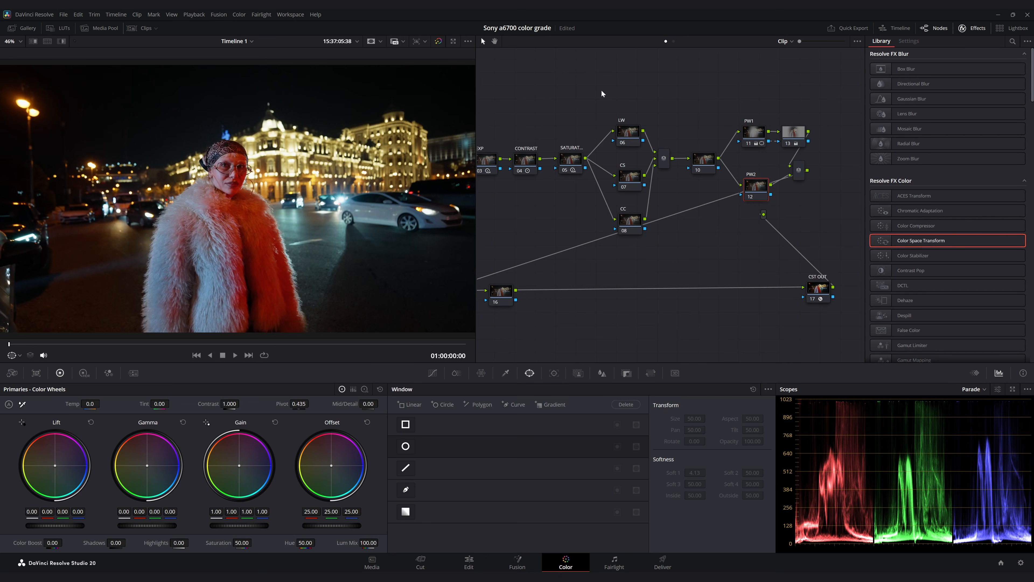
{"action": "key", "text": "ctrl+s"}
Step: On the LW node, set the log wheels to -0.03 for Shadow and -0.50 for Highlights
{"action": "left_click", "coordinate": [630, 131]}
{"action": "left_click", "coordinate": [364, 389]}
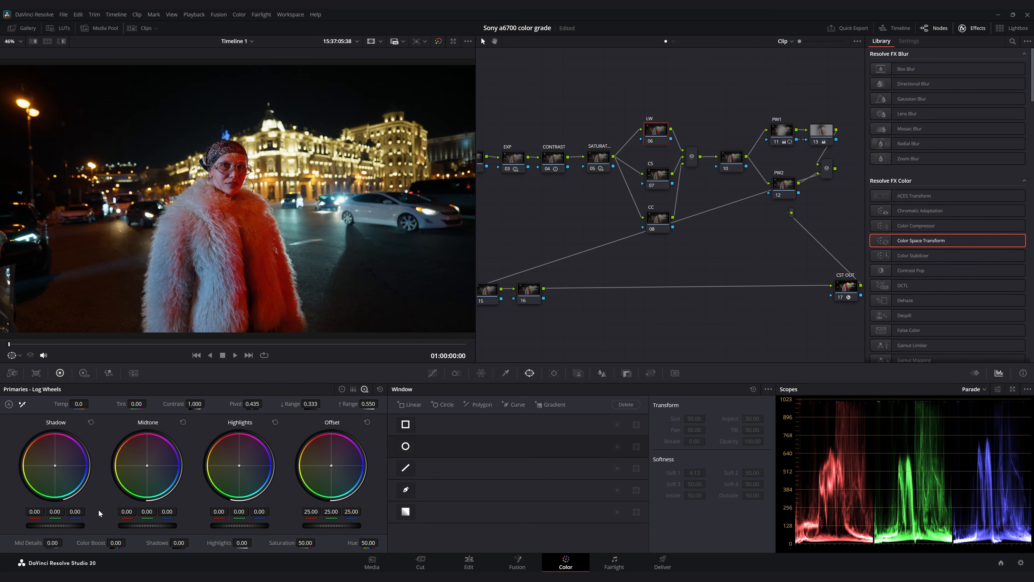
{"action": "mouse_move", "coordinate": [65, 526]}
{"action": "left_mouse_down"}
{"action": "mouse_move", "coordinate": [44, 525]}
{"action": "mouse_move", "coordinate": [62, 526]}
{"action": "left_mouse_up"}
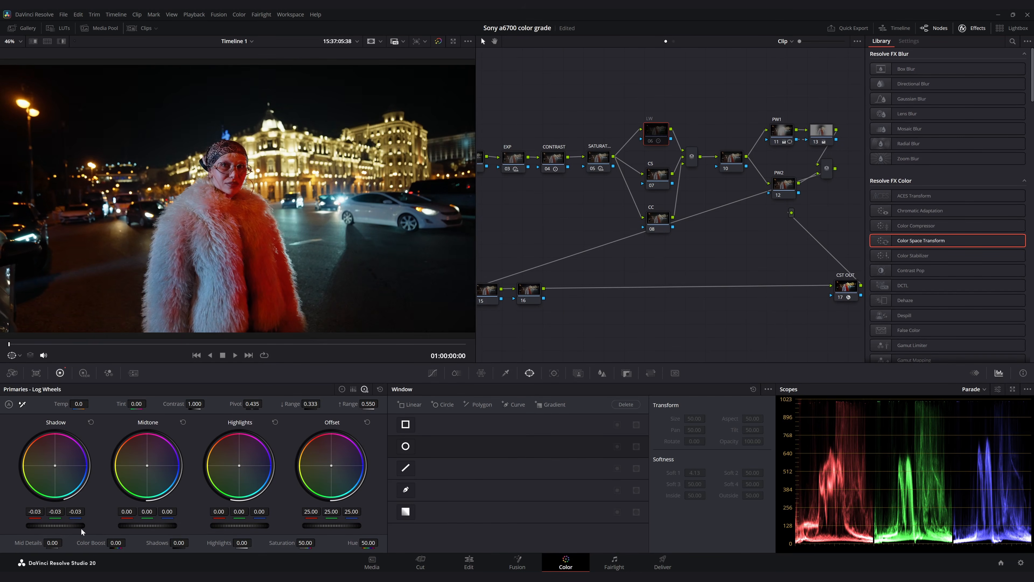
{"action": "left_click_drag", "start_coordinate": [240, 525], "coordinate": [228, 525]}
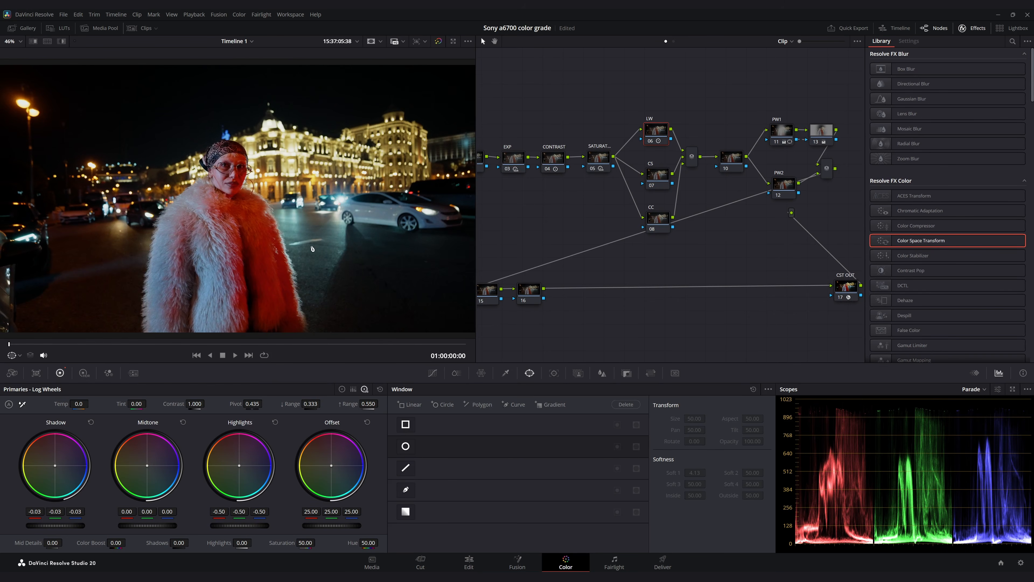
Step: On the CS node, set ColorSlice red density to -0.01, red saturation to 0.77 and overall density to 0.04, and nudge the skin saturation down
{"action": "left_click", "coordinate": [455, 374]}
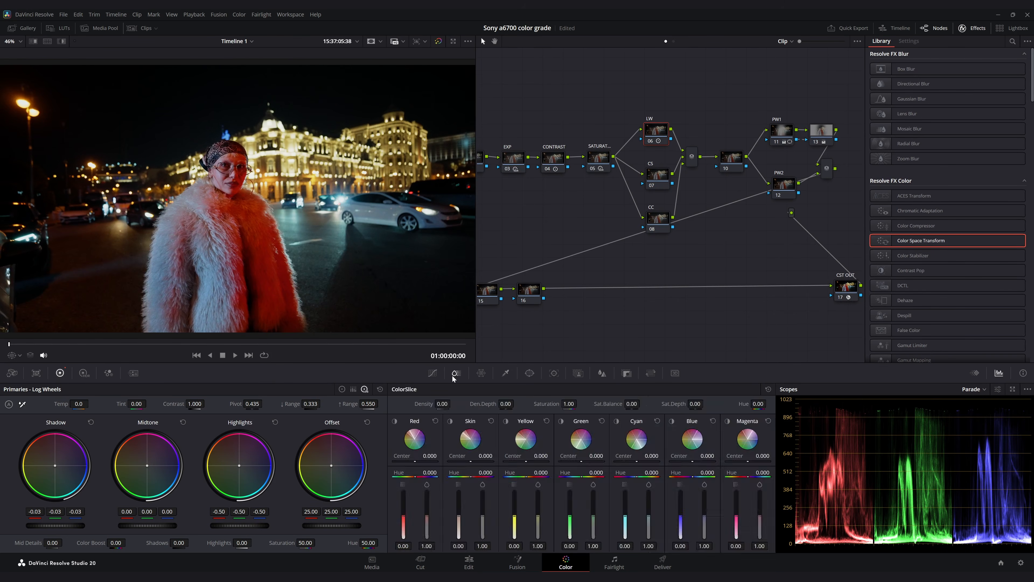
{"action": "left_click", "coordinate": [660, 183]}
{"action": "left_click_drag", "start_coordinate": [426, 516], "coordinate": [404, 516]}
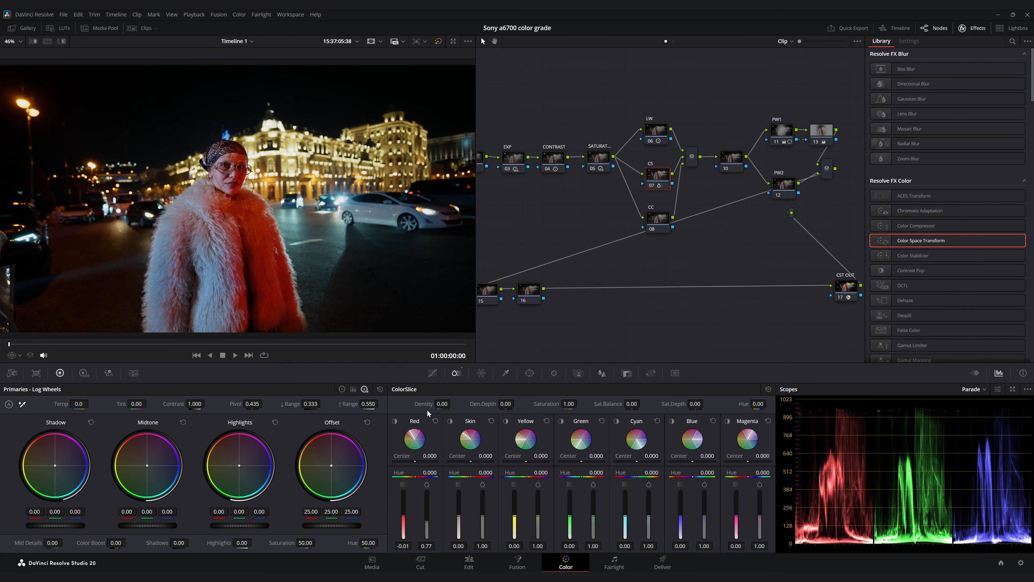
{"action": "left_click_drag", "start_coordinate": [441, 404], "coordinate": [456, 407]}
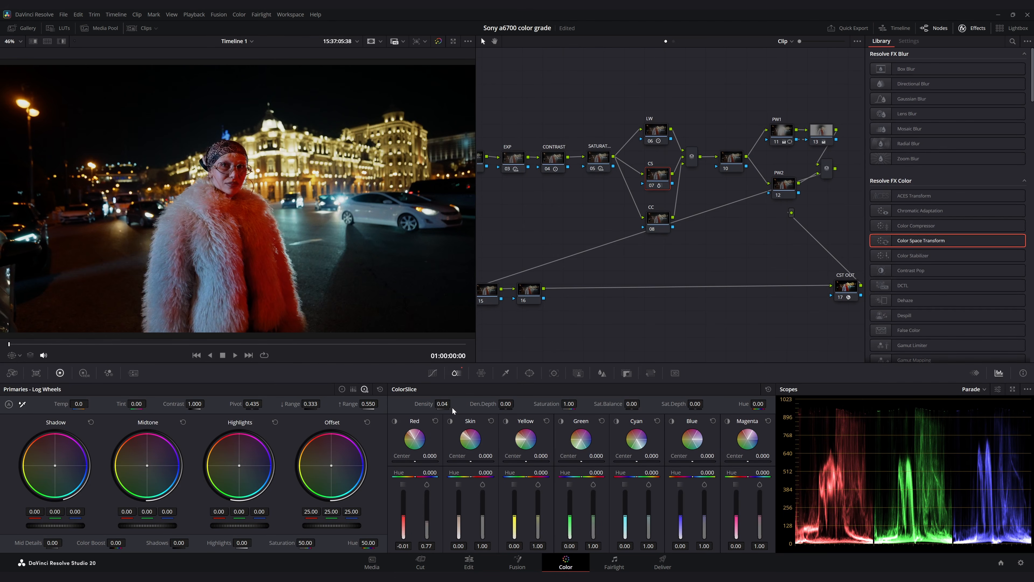
{"action": "left_click_drag", "start_coordinate": [482, 516], "coordinate": [483, 518]}
Step: On the CC node, lower the high-saturation end of the Sat Vs Lum curve to Lum 0.70
{"action": "left_click_drag", "start_coordinate": [658, 225], "coordinate": [659, 227]}
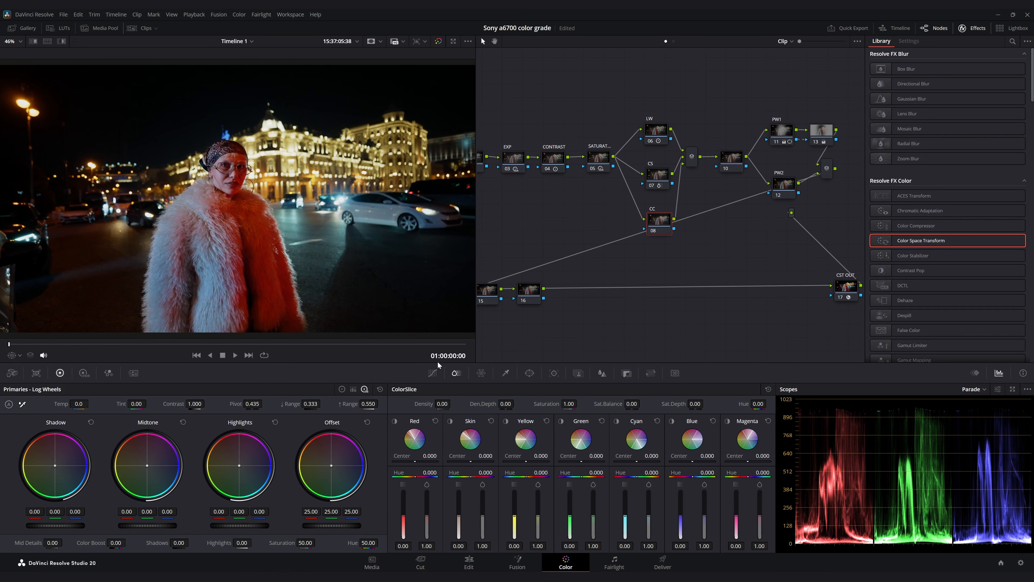
{"action": "left_click", "coordinate": [433, 373]}
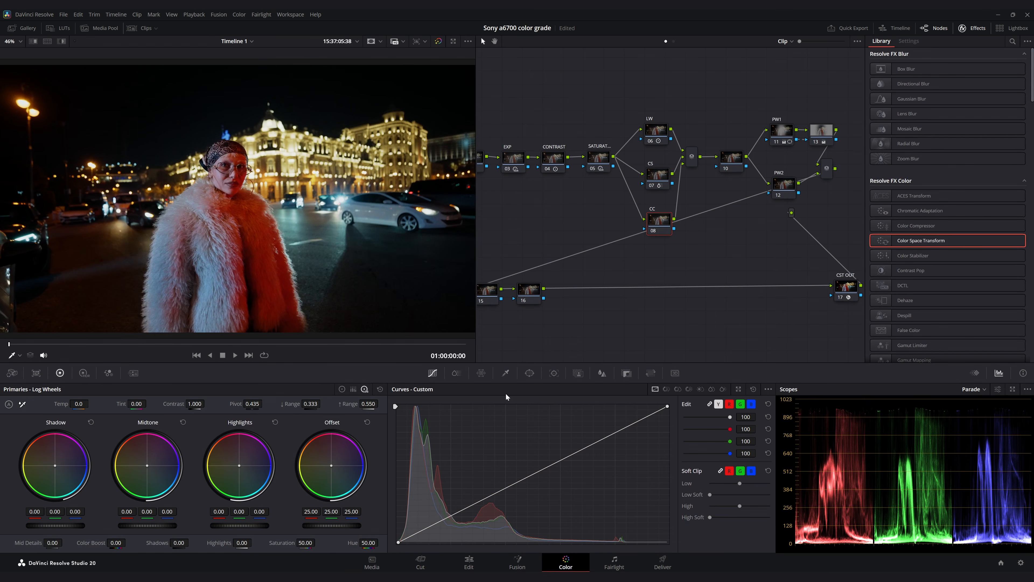
{"action": "left_click", "coordinate": [666, 390]}
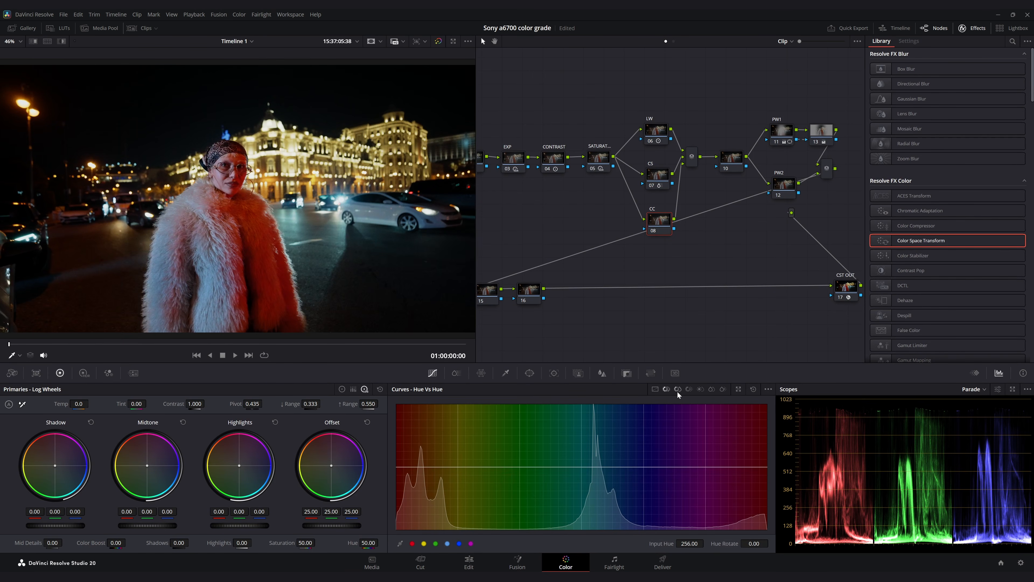
{"action": "left_click", "coordinate": [677, 391]}
{"action": "left_click", "coordinate": [701, 390]}
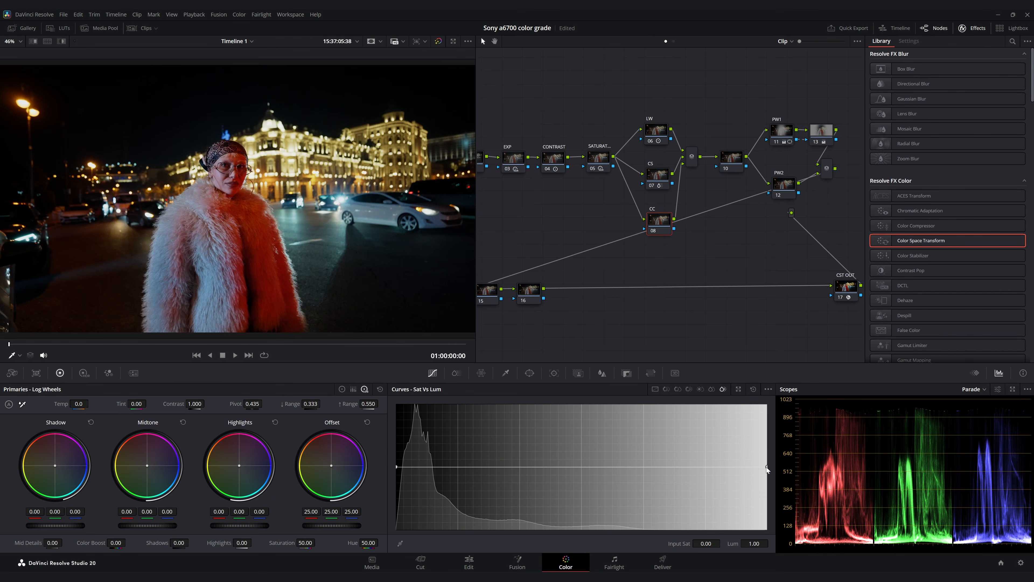
{"action": "left_click_drag", "start_coordinate": [766, 467], "coordinate": [768, 487]}
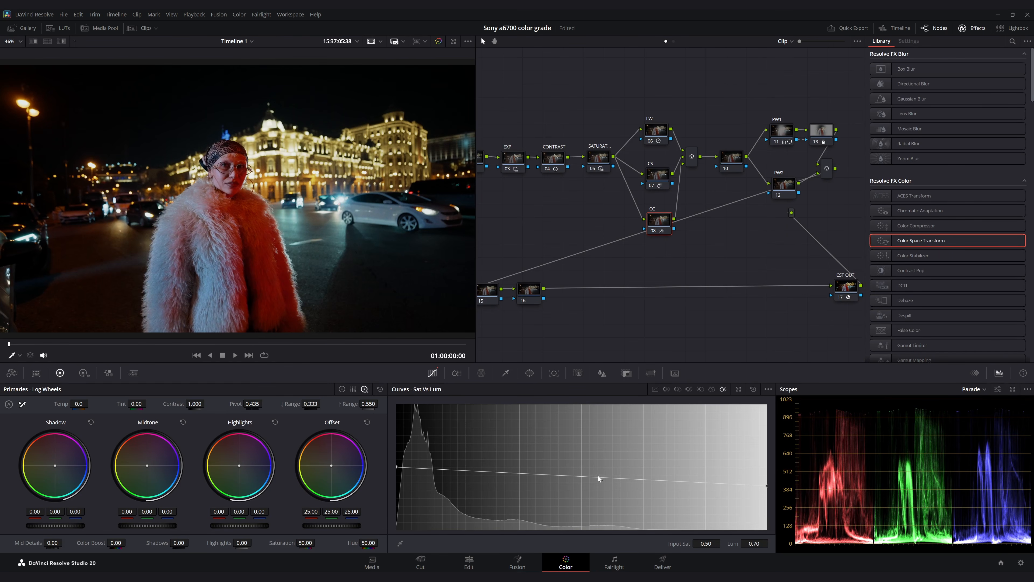
Step: Shape the CC node's Sat Vs Lum curve with a high-saturation point slightly below neutral and a low-saturation point at Input Sat 0.03, Lum 1.04
{"action": "left_click_drag", "start_coordinate": [630, 481], "coordinate": [618, 474]}
{"action": "left_click", "coordinate": [416, 467]}
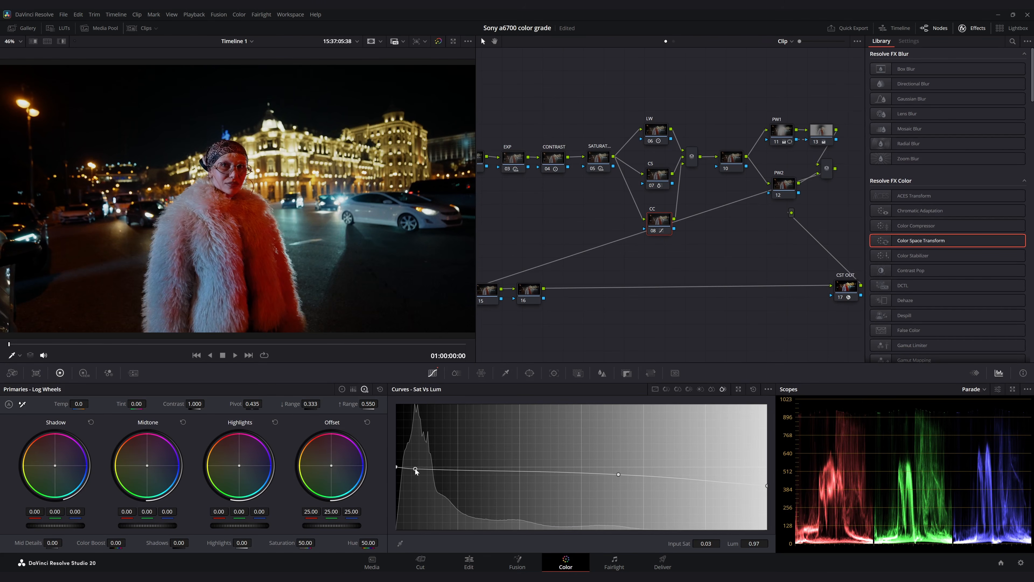
{"action": "left_click_drag", "start_coordinate": [416, 468], "coordinate": [420, 466]}
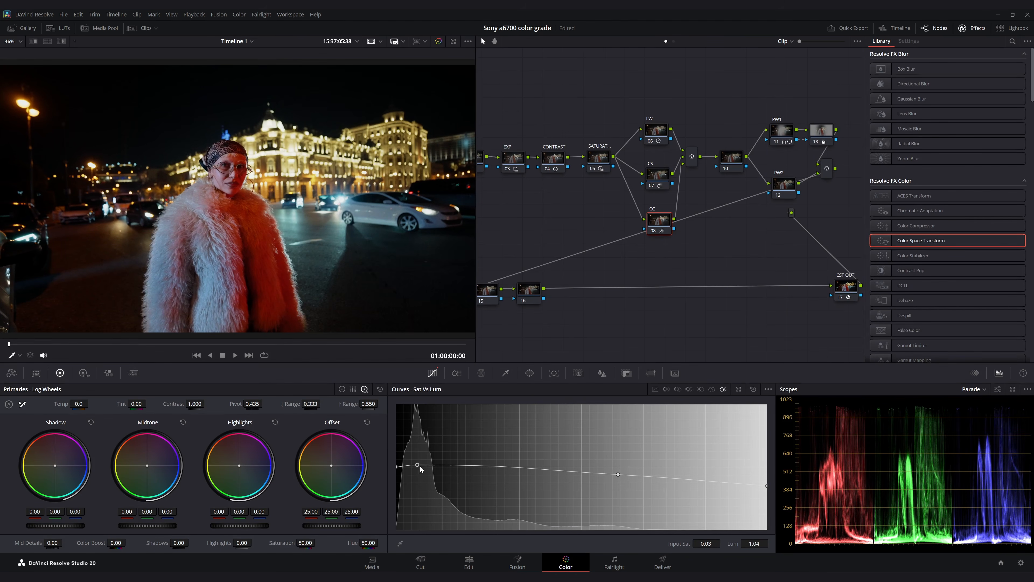
Step: Toggle the LW, CS and CC nodes together off and on repeatedly to compare the shot with and without them
{"action": "left_click_drag", "start_coordinate": [634, 118], "coordinate": [664, 244]}
{"action": "key", "text": "ctrl+d"}
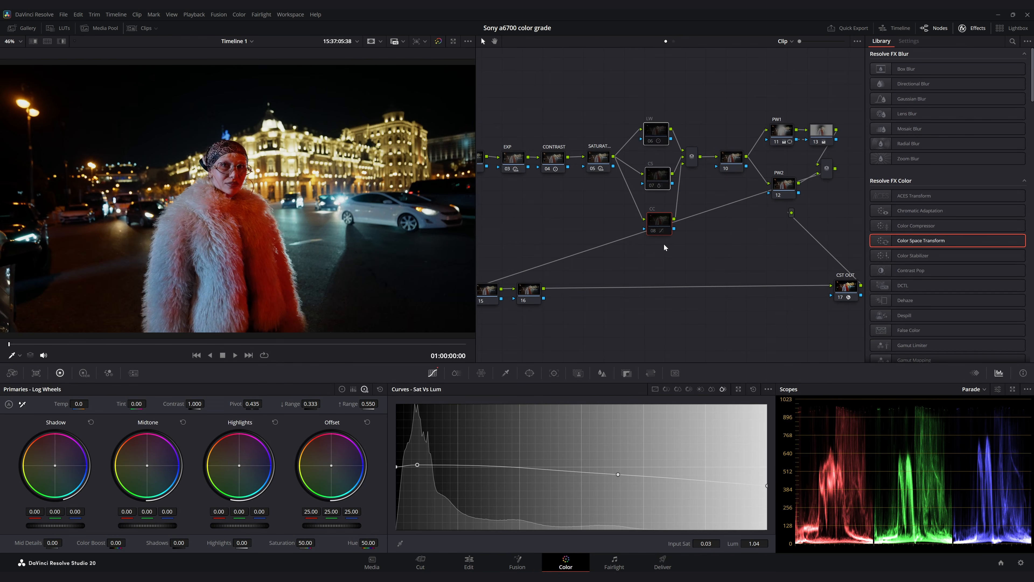
{"action": "key", "text": "ctrl+d"}
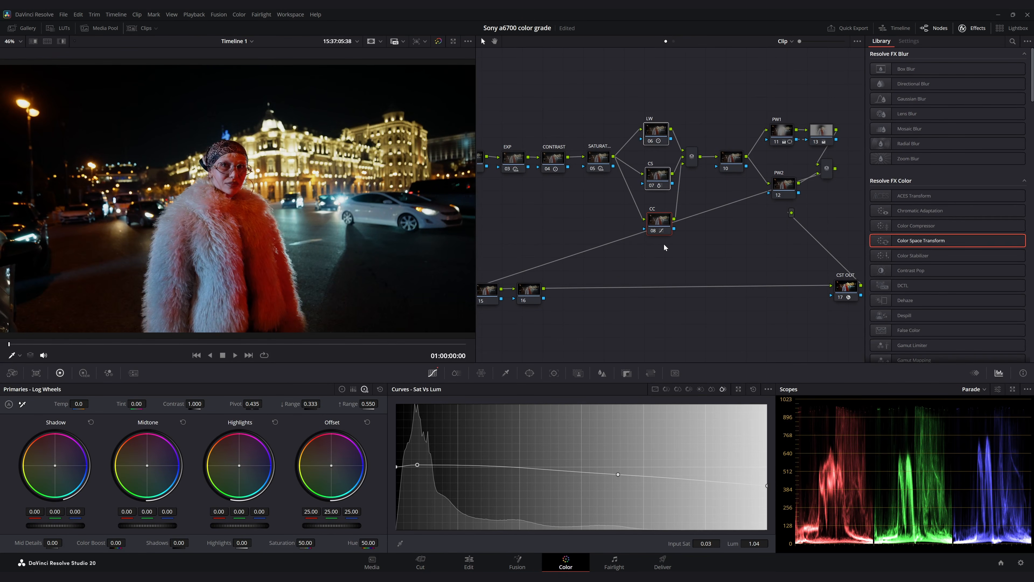
{"action": "key", "text": "ctrl+d"}
{"action": "key", "text": "ctrl+d"}
{"action": "key", "text": "ctrl+d"}
{"action": "key", "text": "ctrl+d"}
{"action": "key", "text": "ctrl+d"}
{"action": "key", "text": "ctrl+d"}
{"action": "key", "text": "ctrl+d"}
{"action": "key", "text": "ctrl+d"}
{"action": "key", "text": "ctrl+d"}
{"action": "key", "text": "ctrl+d"}
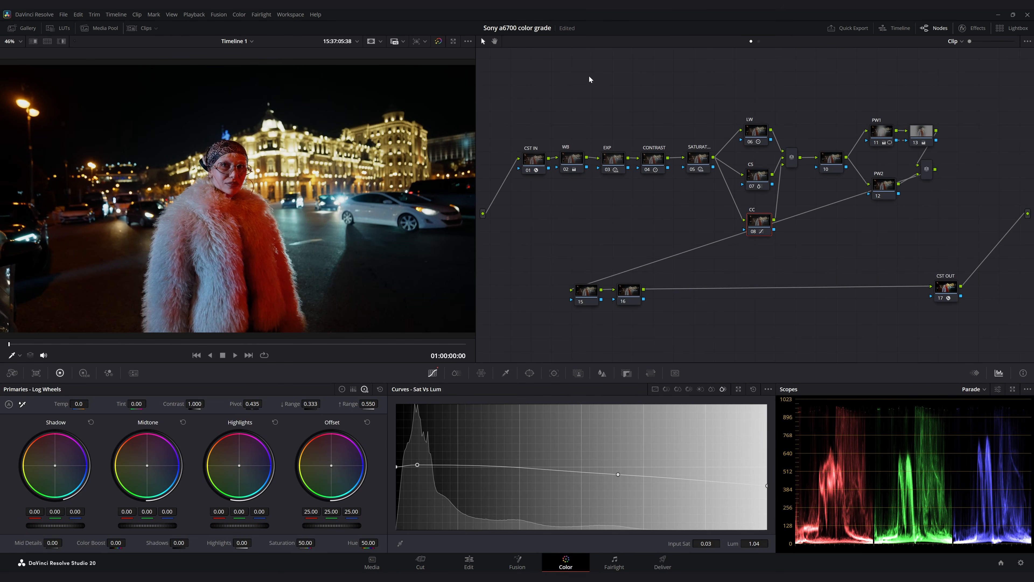
Step: Disable and re-enable the upper group of nodes together to compare the ungraded and graded image
{"action": "left_click_drag", "start_coordinate": [560, 72], "coordinate": [953, 244]}
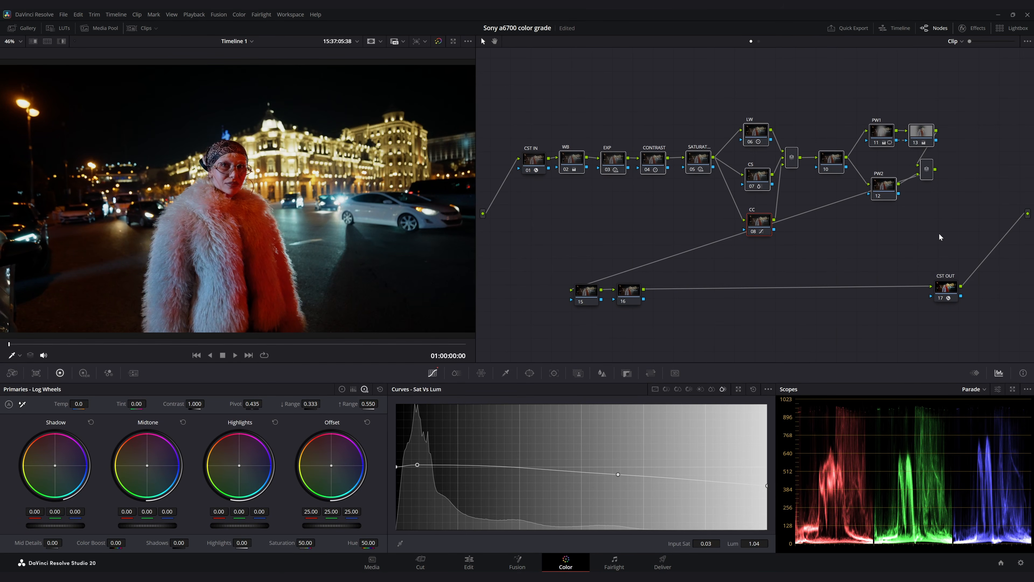
{"action": "key", "text": "ctrl+d"}
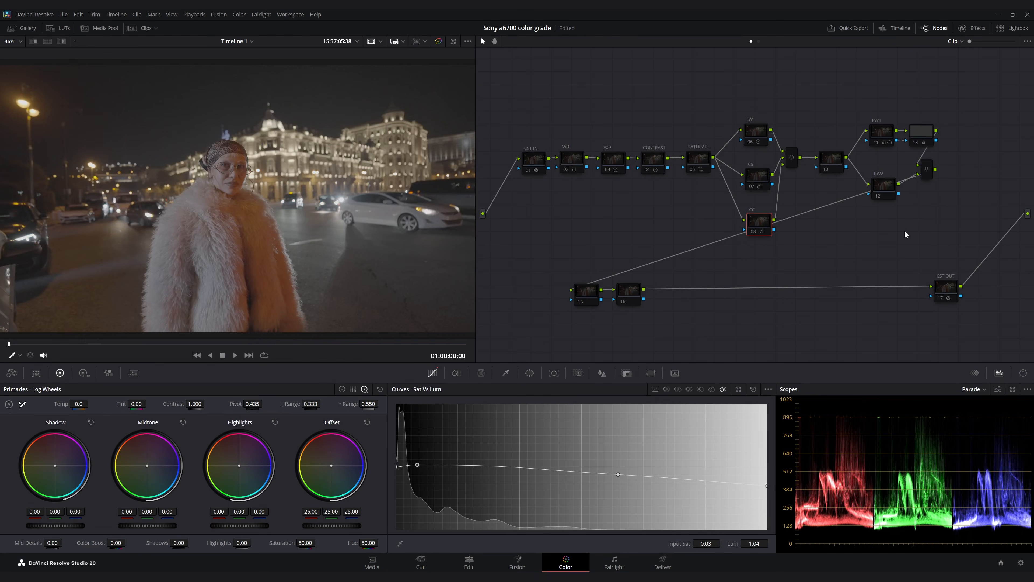
{"action": "key", "text": "ctrl+d"}
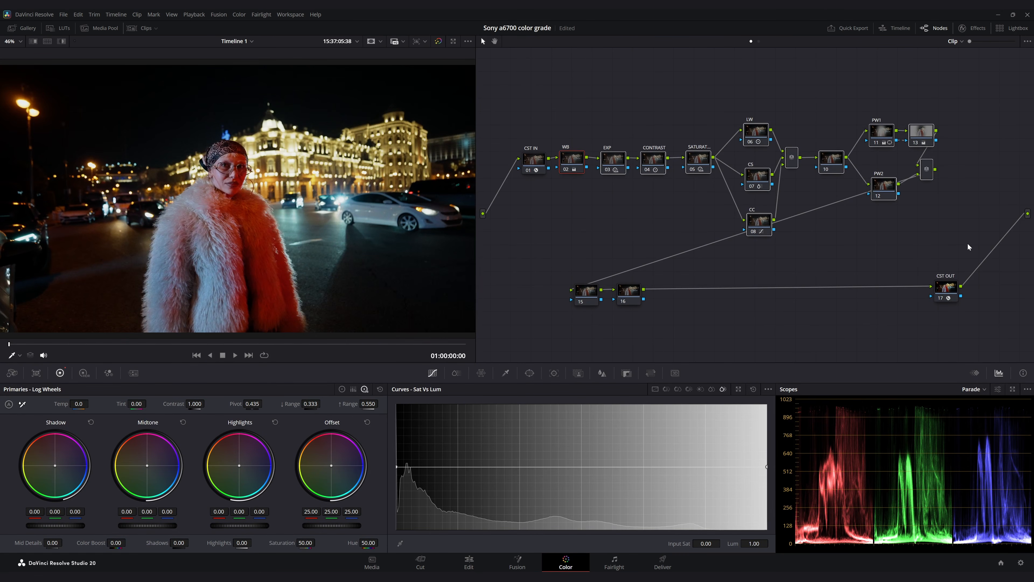
Step: Apply the ColorTone Diffuser effect from Resolve FX Film Emulation to node 15
{"action": "left_click", "coordinate": [586, 292]}
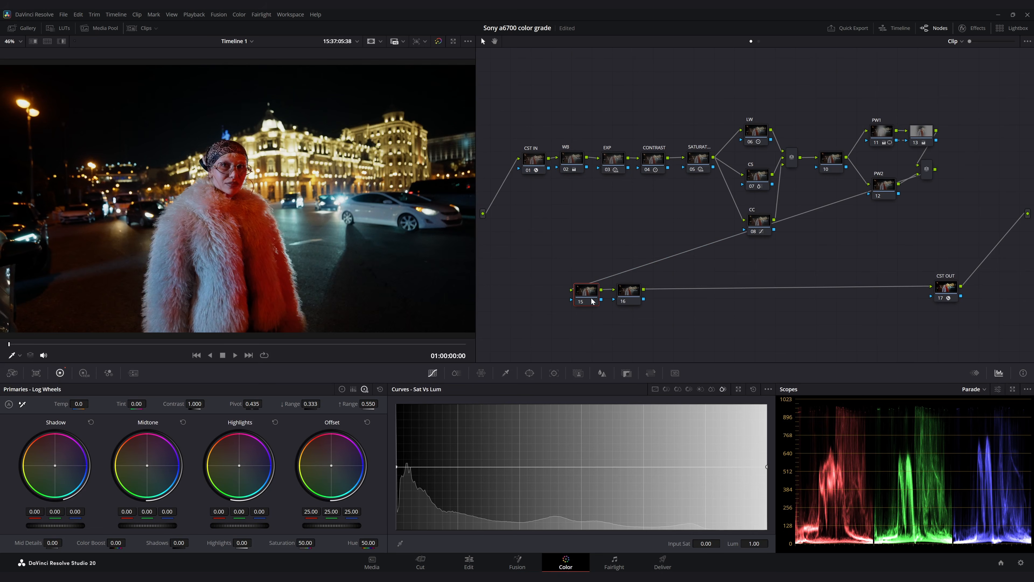
{"action": "left_click", "coordinate": [965, 31]}
{"action": "scroll", "coordinate": [907, 231], "scroll_direction": "down", "scroll_amount": 2}
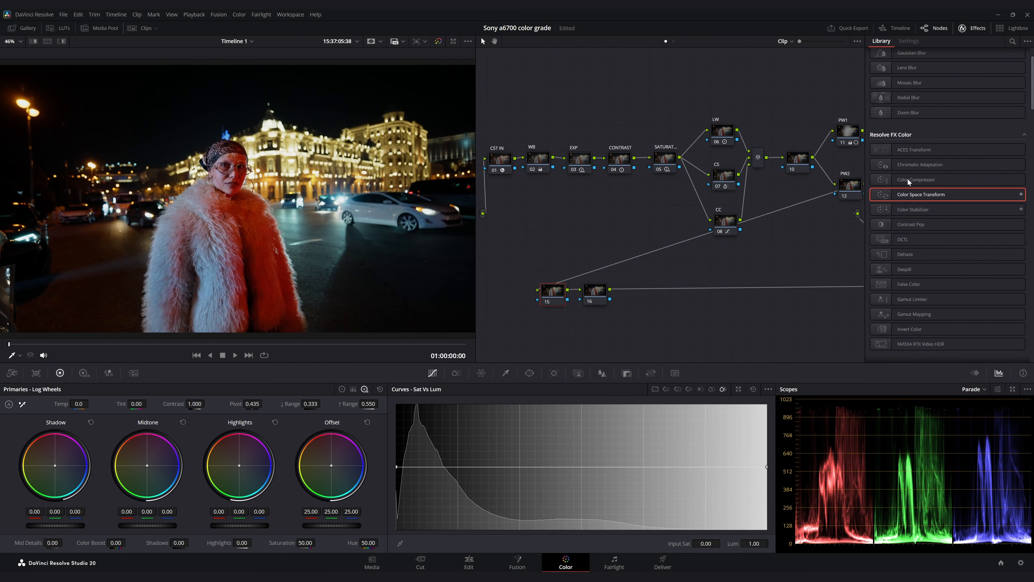
{"action": "scroll", "coordinate": [904, 196], "scroll_direction": "down", "scroll_amount": 3}
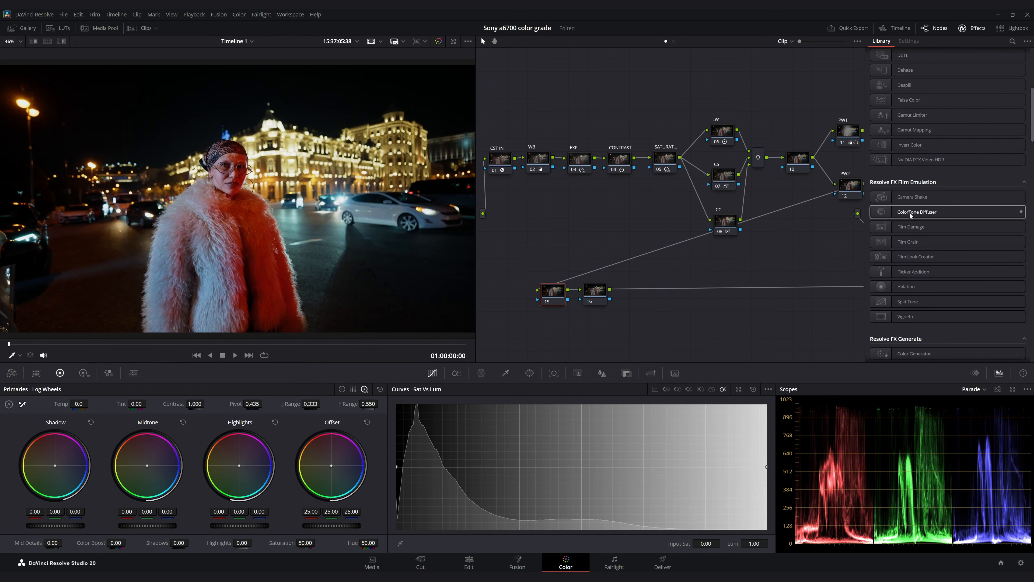
{"action": "left_click_drag", "start_coordinate": [909, 212], "coordinate": [553, 291]}
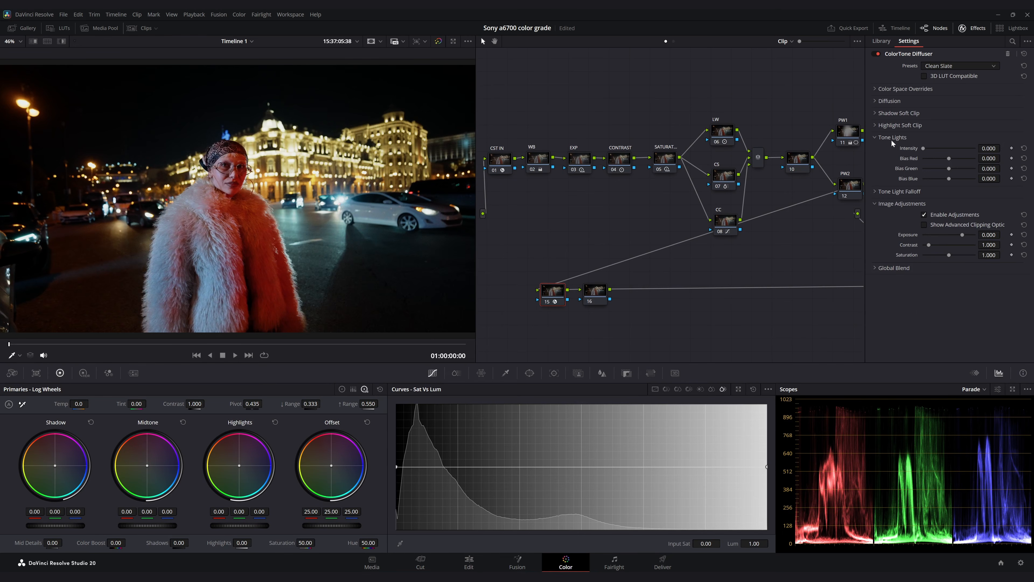
Step: Enable Highlight Clip in the ColorTone Diffuser, compare it on and off, and set its threshold to 0.612
{"action": "left_click", "coordinate": [875, 138]}
{"action": "left_click", "coordinate": [876, 127]}
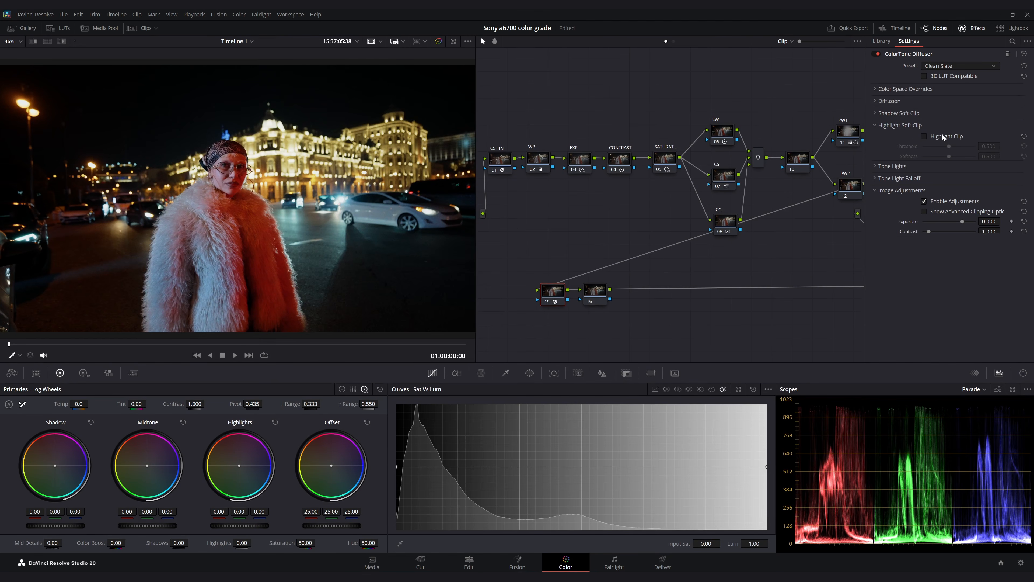
{"action": "left_click", "coordinate": [923, 136]}
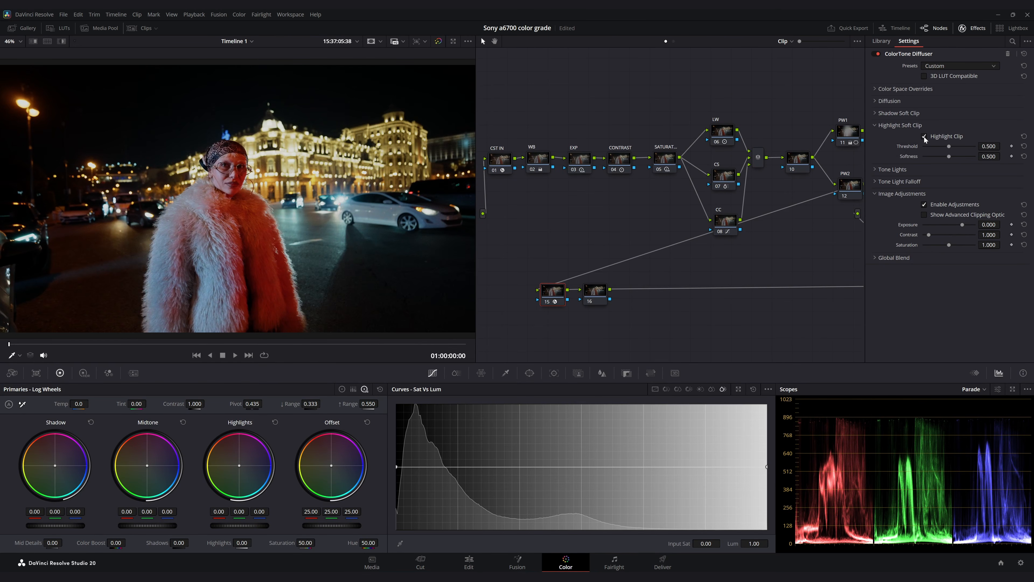
{"action": "left_click", "coordinate": [925, 136]}
{"action": "scroll", "coordinate": [278, 150], "scroll_direction": "up", "scroll_amount": 5}
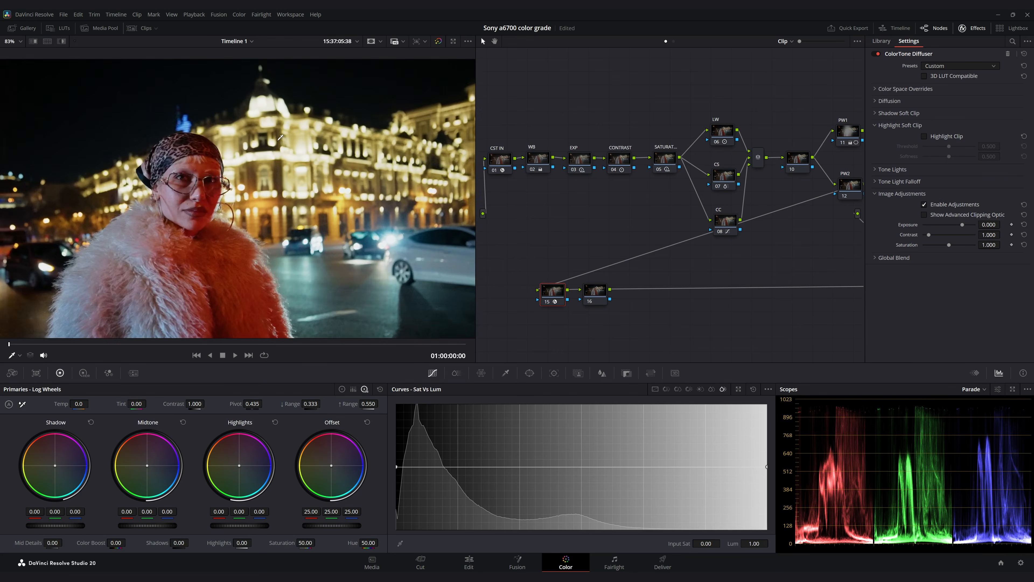
{"action": "left_click", "coordinate": [924, 135]}
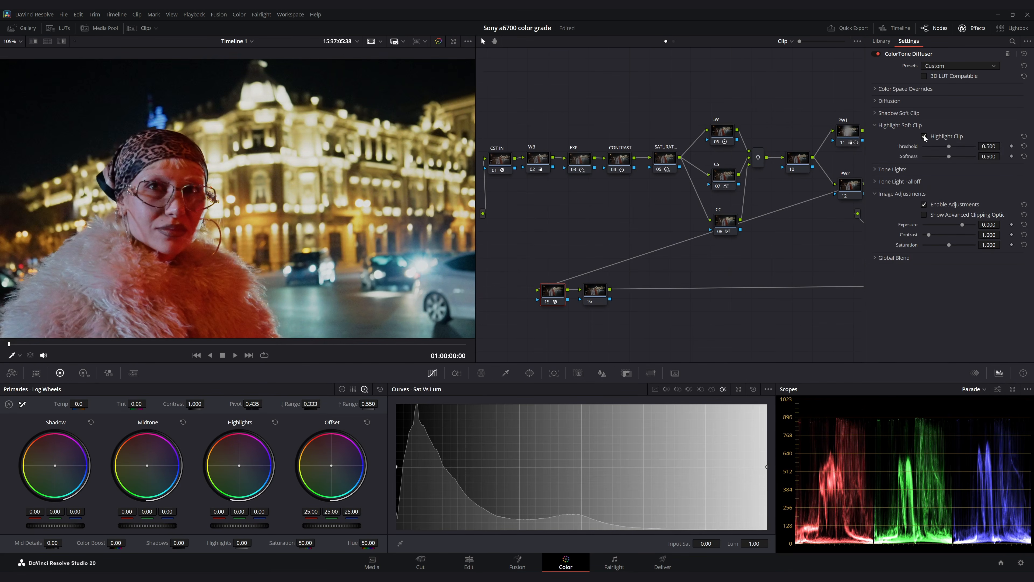
{"action": "left_click", "coordinate": [924, 135]}
{"action": "left_click", "coordinate": [924, 135]}
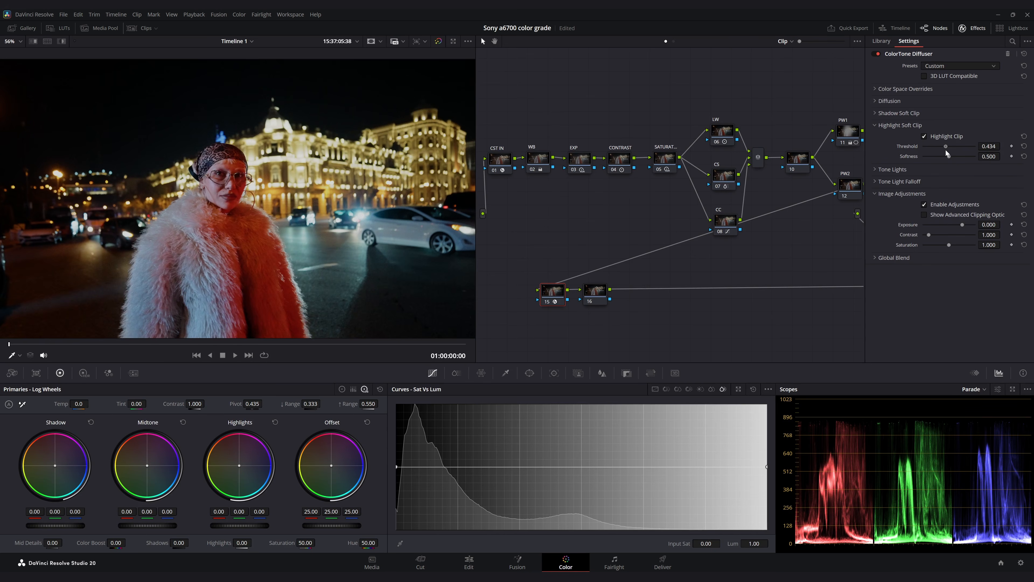
{"action": "left_click_drag", "start_coordinate": [947, 150], "coordinate": [955, 149]}
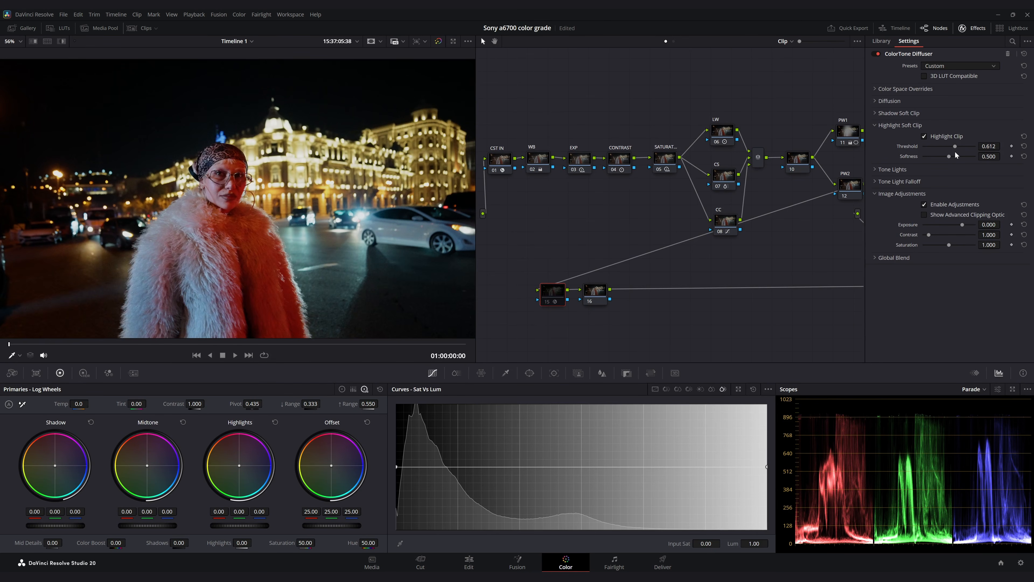
{"action": "left_click", "coordinate": [893, 113]}
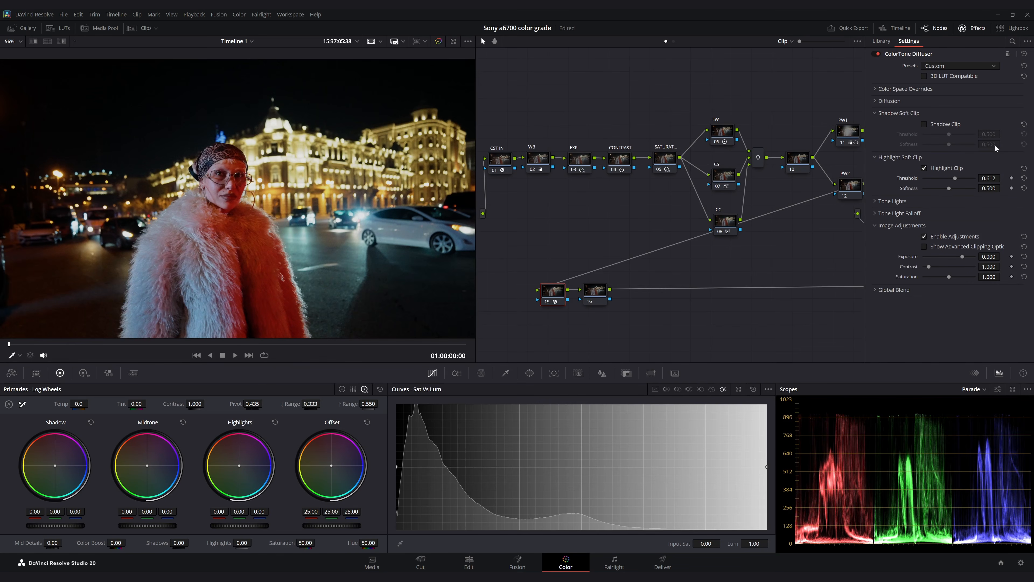
{"action": "left_click", "coordinate": [894, 114]}
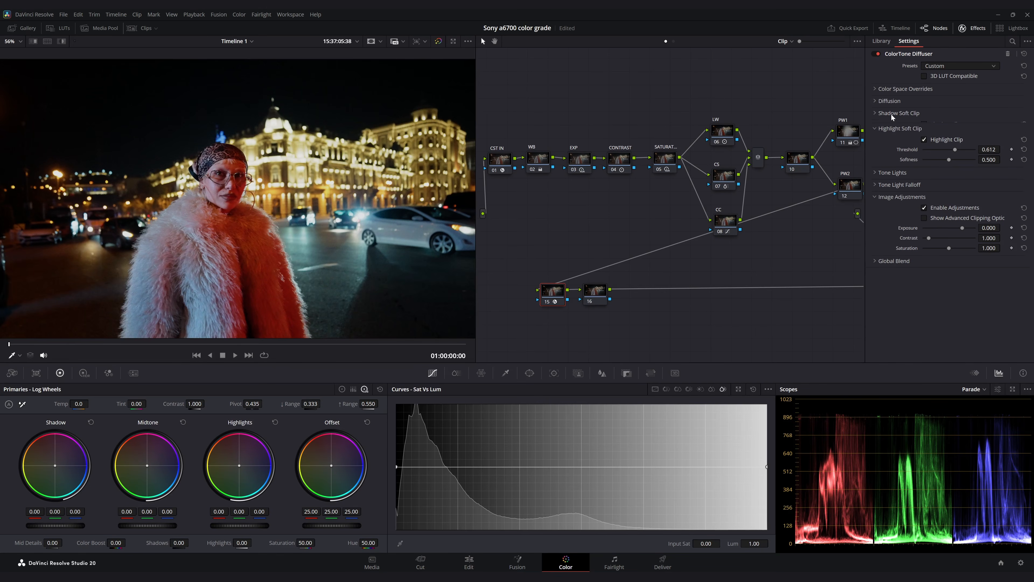
Step: Enable Diffusion in the ColorTone Diffuser and inspect its softening on the woman's face and the building lights
{"action": "left_click", "coordinate": [875, 100]}
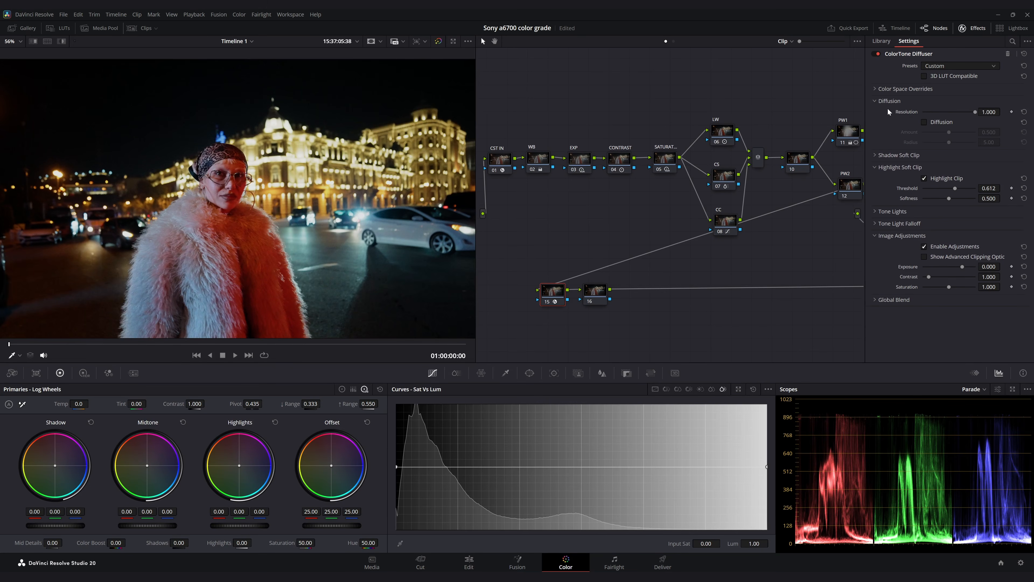
{"action": "key", "text": "shift+z"}
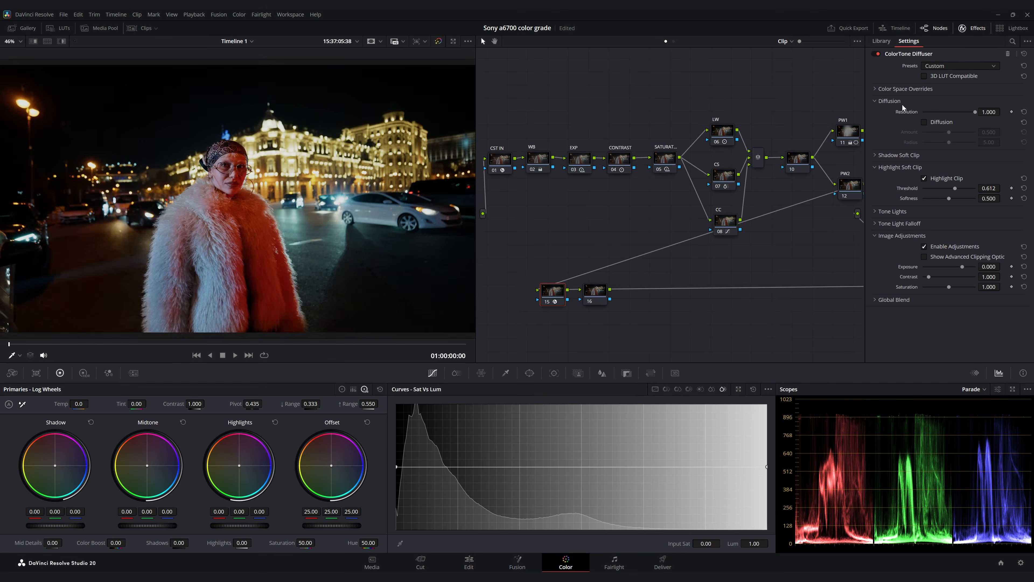
{"action": "left_click", "coordinate": [925, 123]}
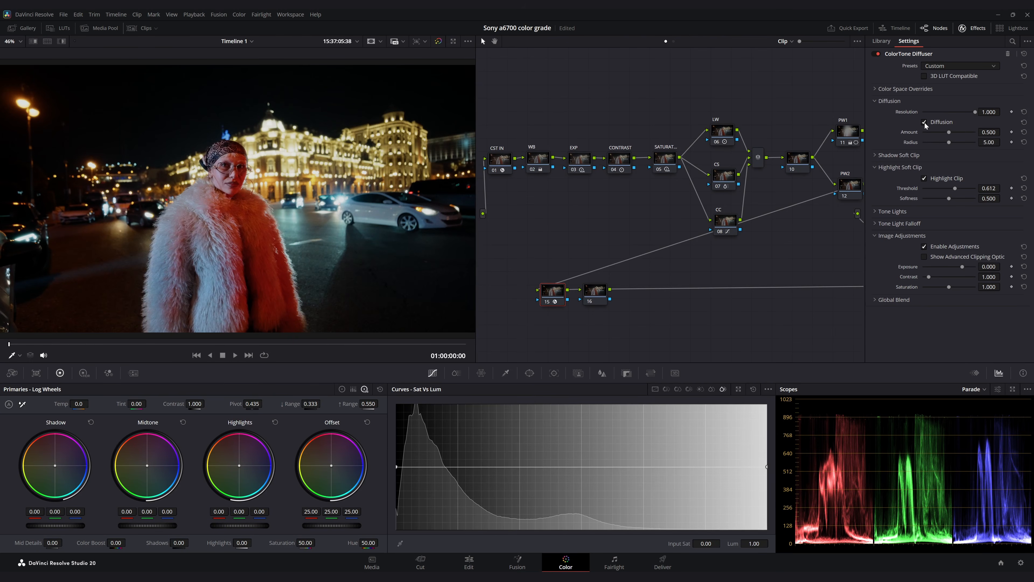
{"action": "scroll", "coordinate": [260, 124], "scroll_direction": "up", "scroll_amount": 5}
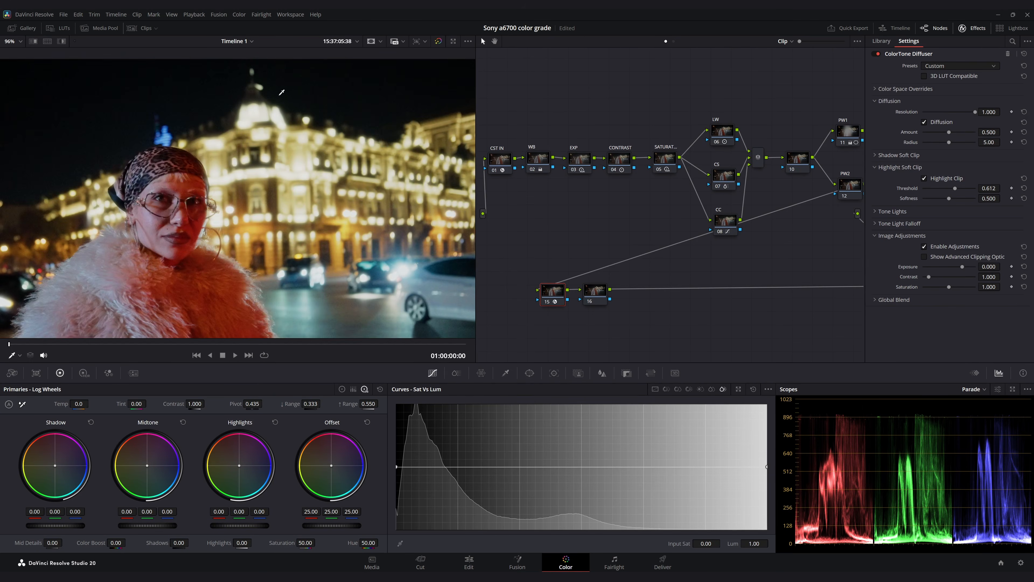
{"action": "scroll", "coordinate": [281, 93], "scroll_direction": "down", "scroll_amount": 4}
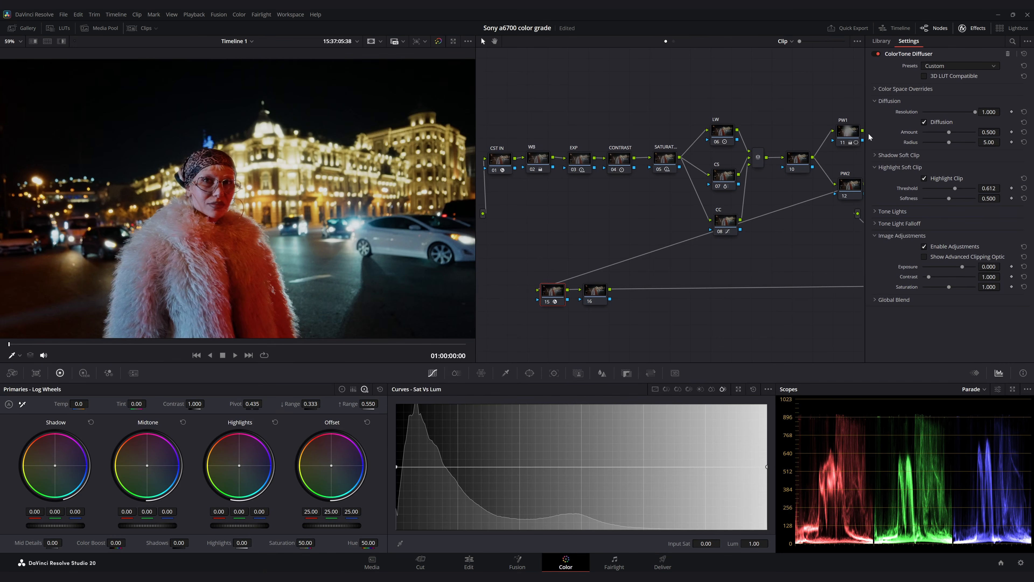
{"action": "scroll", "coordinate": [295, 150], "scroll_direction": "down", "scroll_amount": 3}
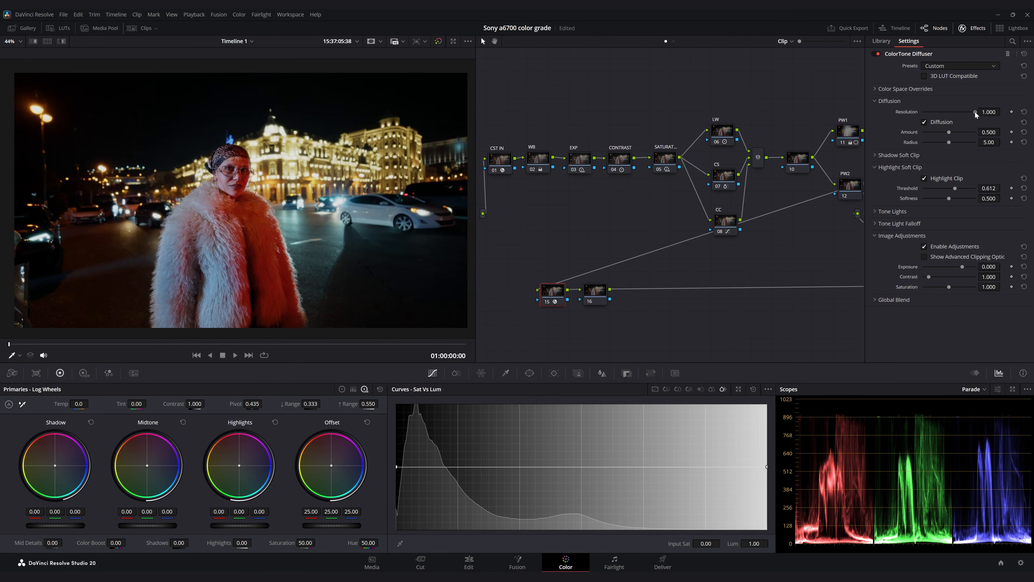
Step: Set the ColorTone Diffuser's diffusion resolution to 0.899 and its amount to about 0.37
{"action": "left_click_drag", "start_coordinate": [973, 111], "coordinate": [969, 112]}
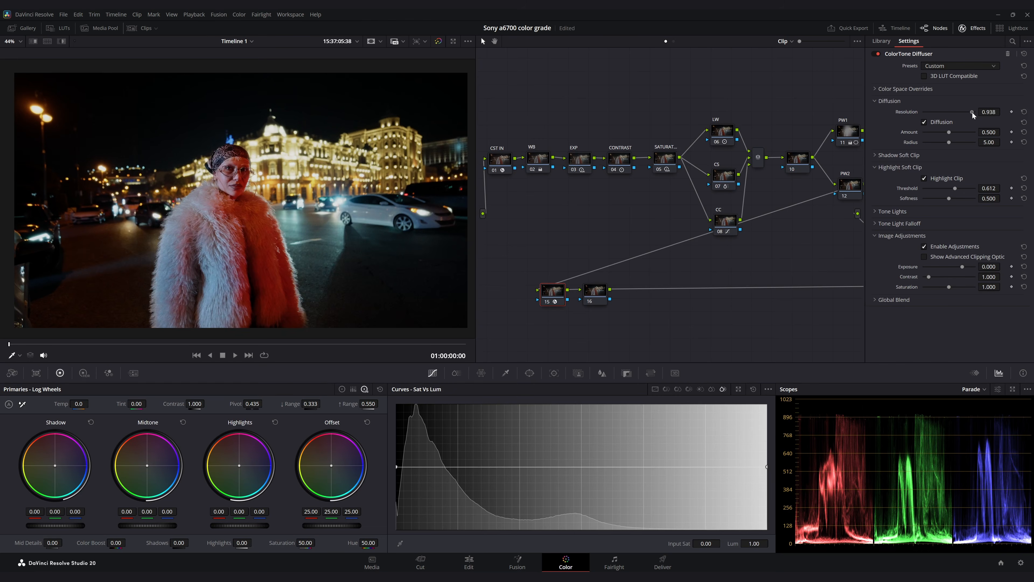
{"action": "scroll", "coordinate": [303, 208], "scroll_direction": "up", "scroll_amount": 4}
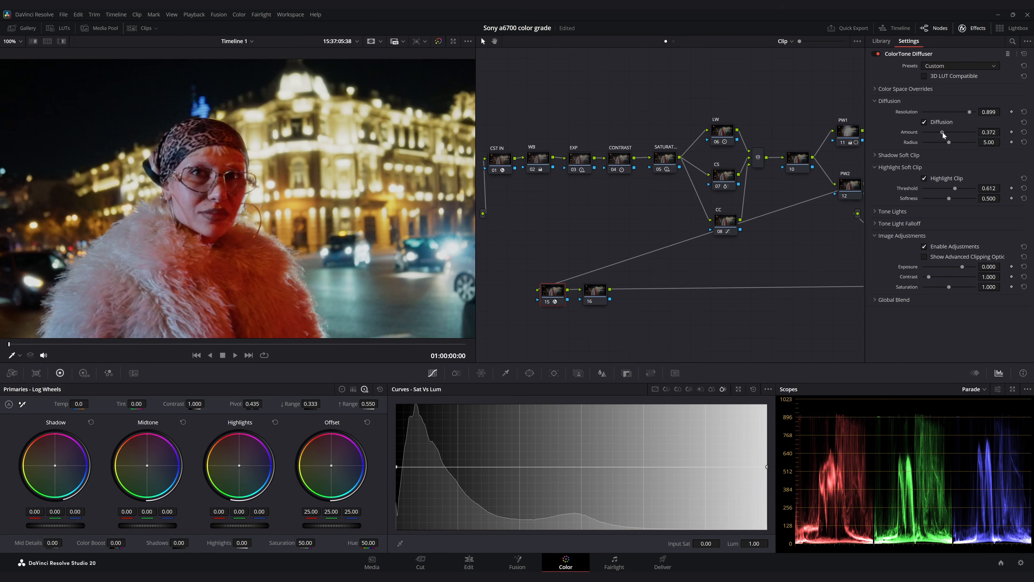
{"action": "mouse_move", "coordinate": [943, 133]}
{"action": "left_mouse_down"}
{"action": "mouse_move", "coordinate": [922, 132]}
{"action": "mouse_move", "coordinate": [955, 149]}
{"action": "mouse_move", "coordinate": [942, 133]}
{"action": "left_mouse_up"}
{"action": "key", "text": "shift+z"}
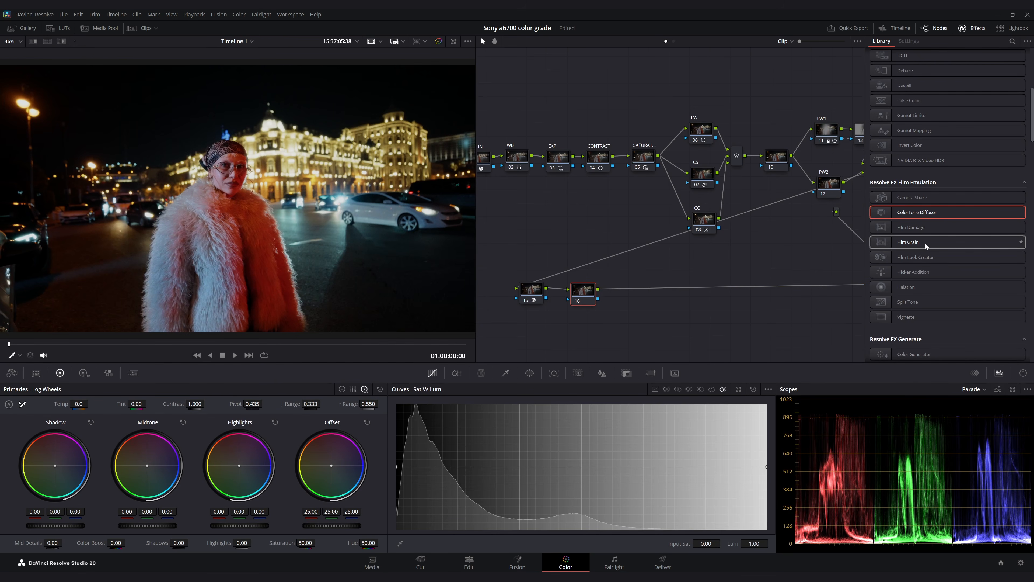
Step: Apply the Split Tone effect to node 16 in Natural mode and reduce its strength to a subtle level
{"action": "left_click", "coordinate": [910, 301]}
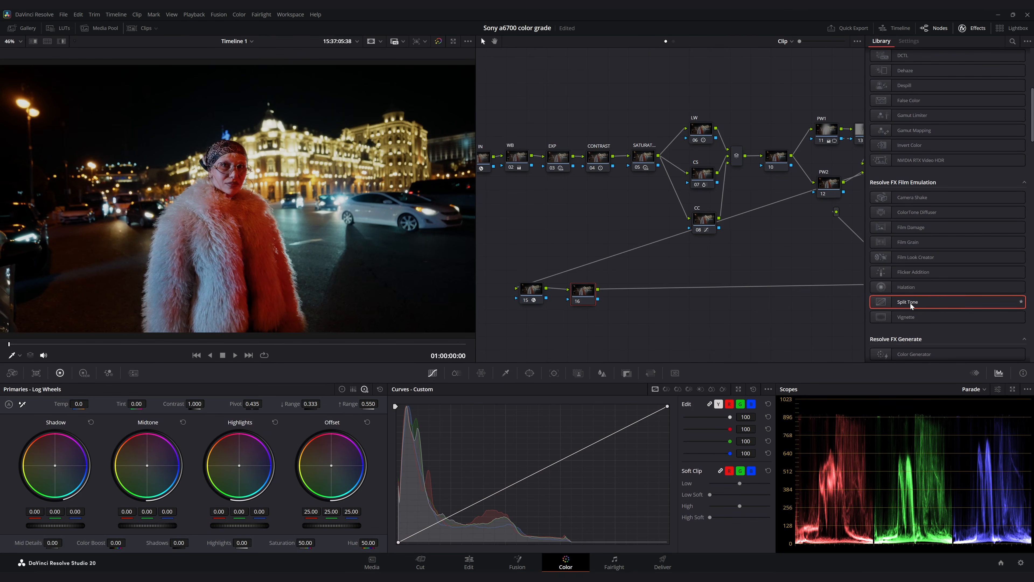
{"action": "left_click_drag", "start_coordinate": [910, 305], "coordinate": [583, 292]}
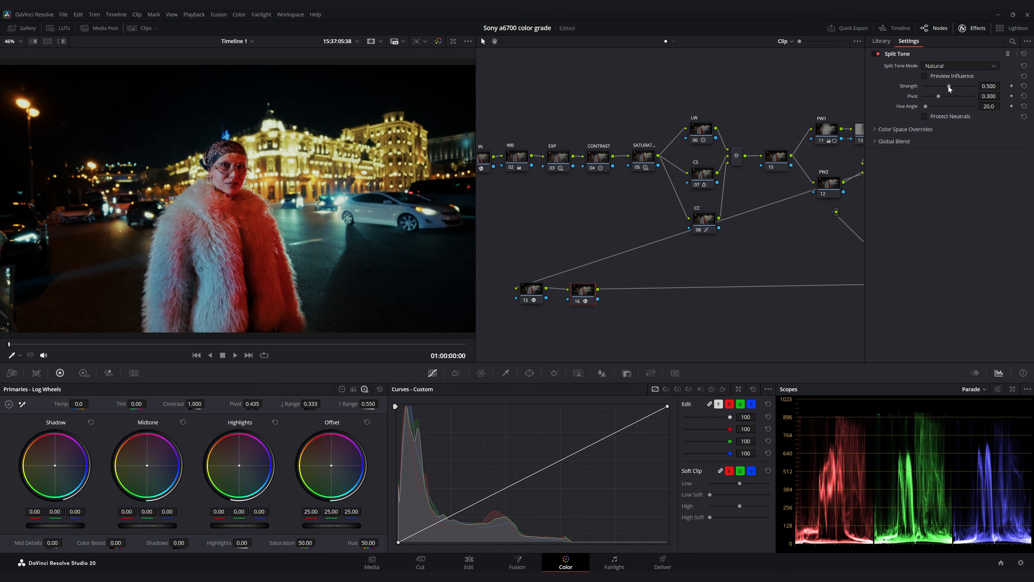
{"action": "left_click_drag", "start_coordinate": [950, 89], "coordinate": [934, 90]}
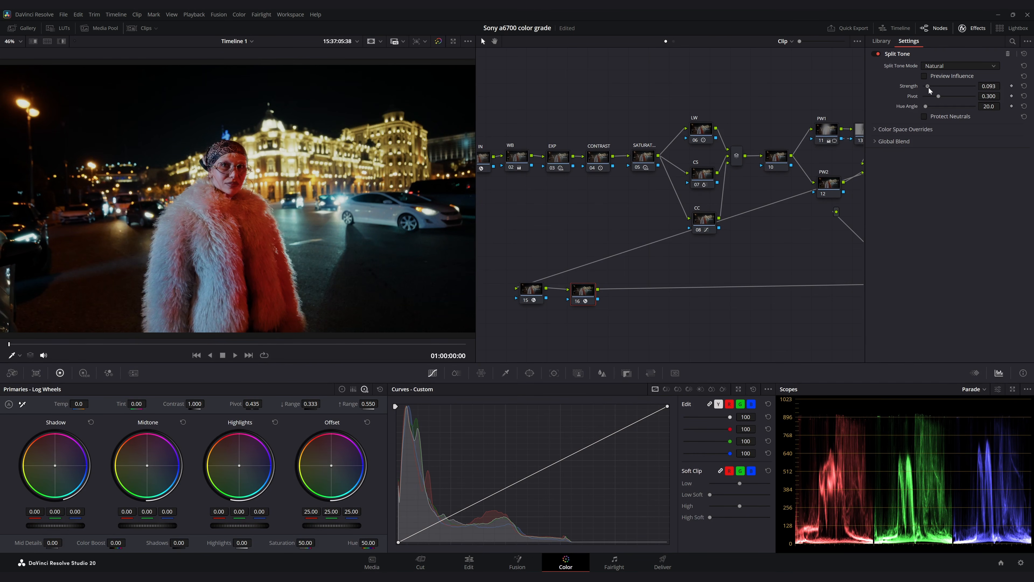
{"action": "left_click_drag", "start_coordinate": [930, 89], "coordinate": [934, 93]}
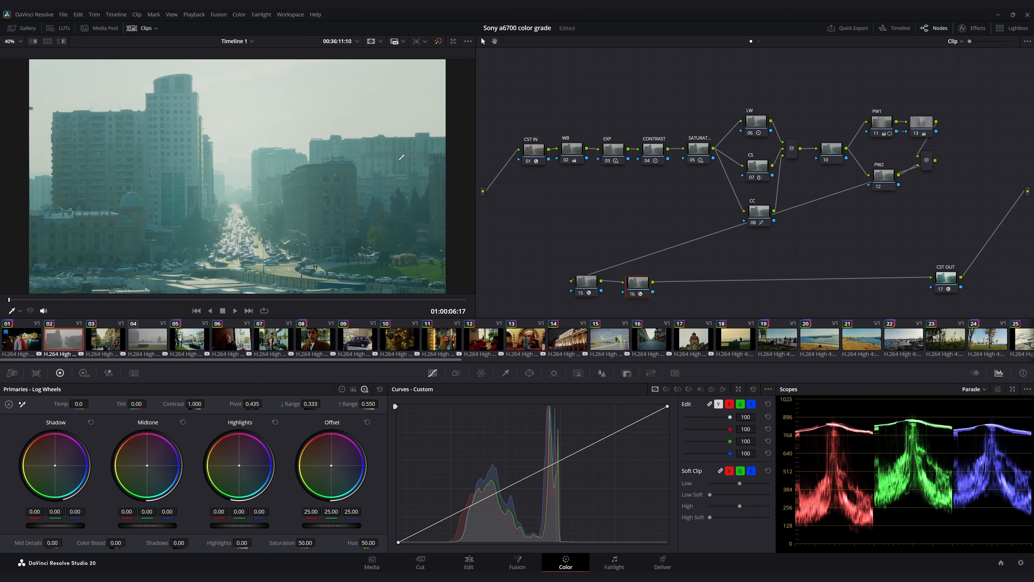
Step: On the EXP node of the hazy city traffic clip, lower the HDR Global exposure to darken the shot
{"action": "left_click", "coordinate": [616, 152]}
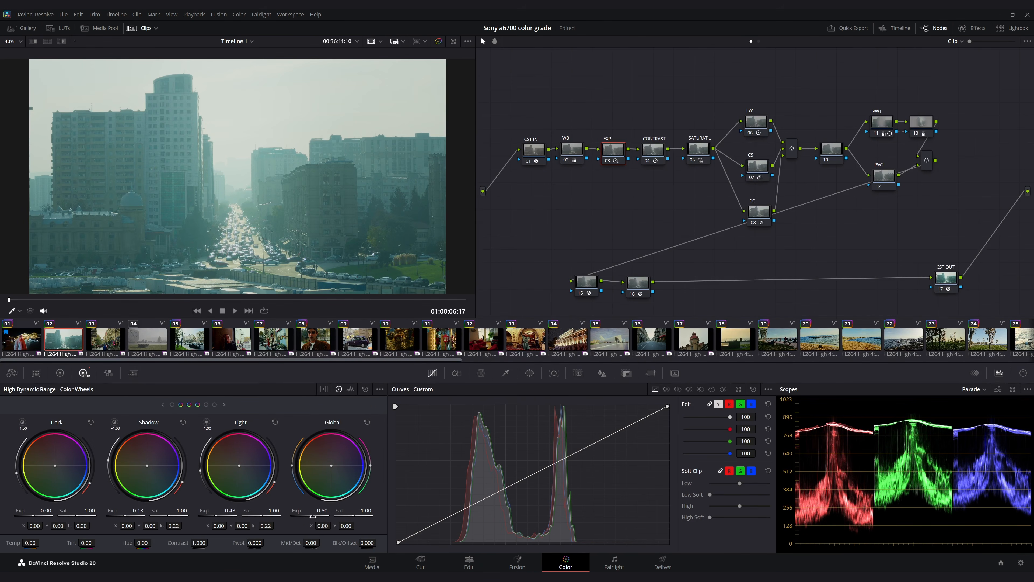
{"action": "left_click_drag", "start_coordinate": [321, 510], "coordinate": [287, 510]}
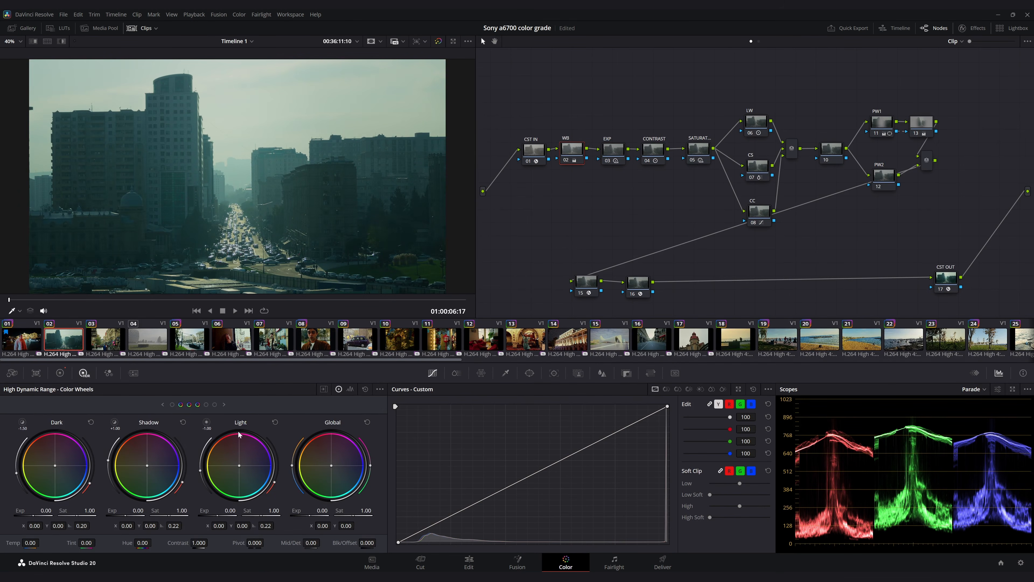